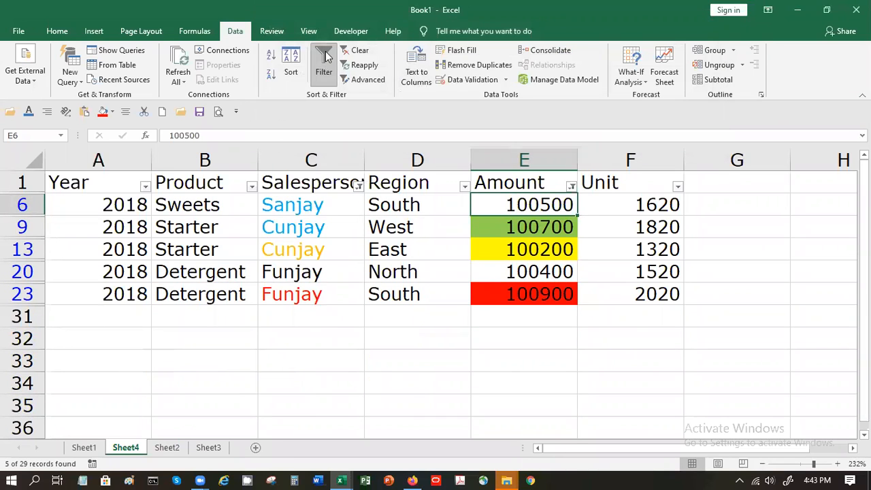
Clear the existing filters from the table and filter the Amount column by green cell color
{"action": "left_click", "coordinate": [324, 62]}
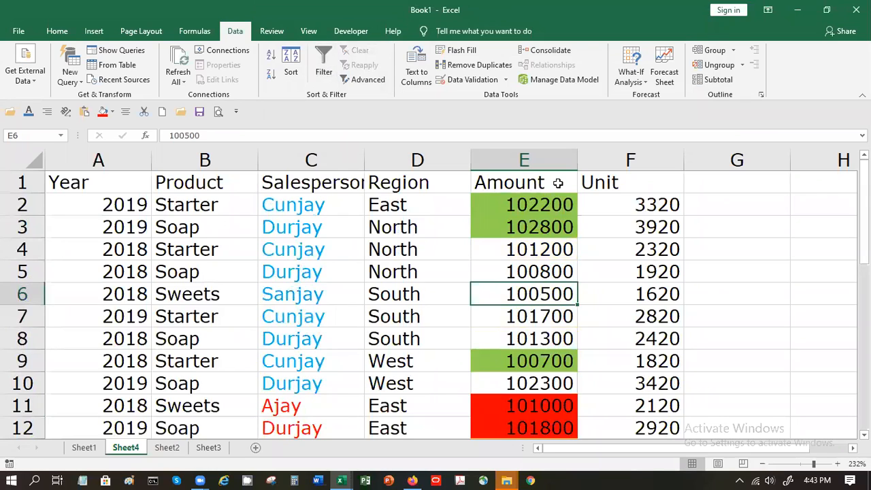
{"action": "left_click", "coordinate": [558, 182]}
{"action": "left_click", "coordinate": [324, 73]}
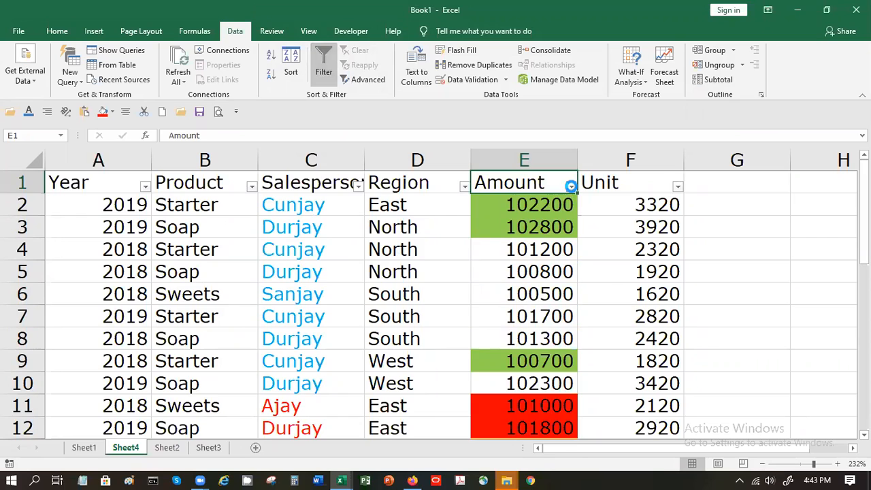
{"action": "left_click", "coordinate": [570, 186]}
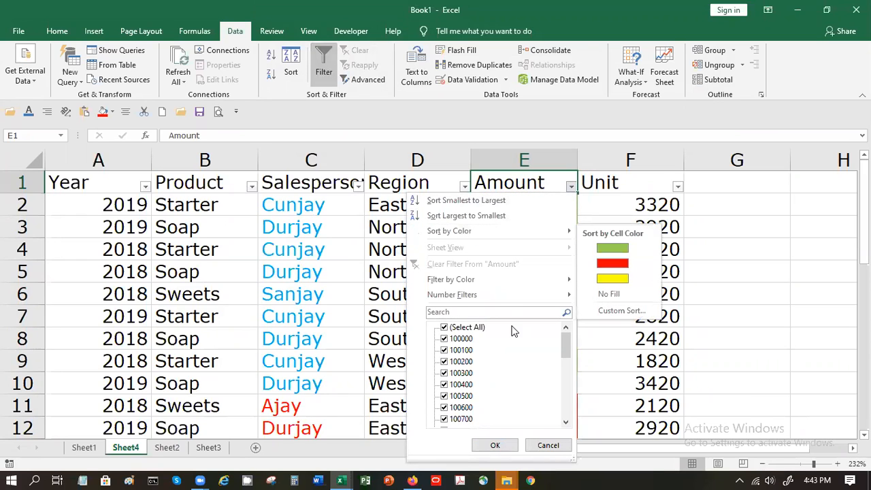
{"action": "mouse_move", "coordinate": [529, 280]}
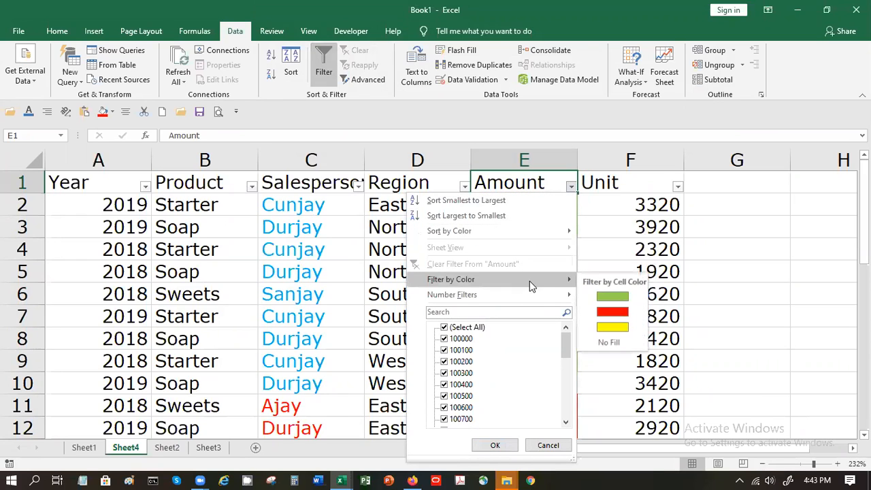
{"action": "left_click", "coordinate": [614, 298]}
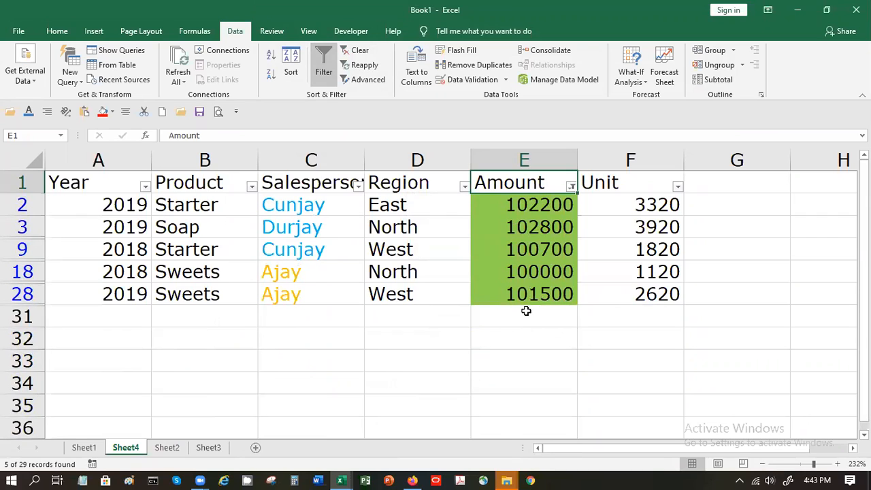
Switch the Amount column's color filter to red cells, and after that to yellow cells
{"action": "left_click", "coordinate": [572, 186]}
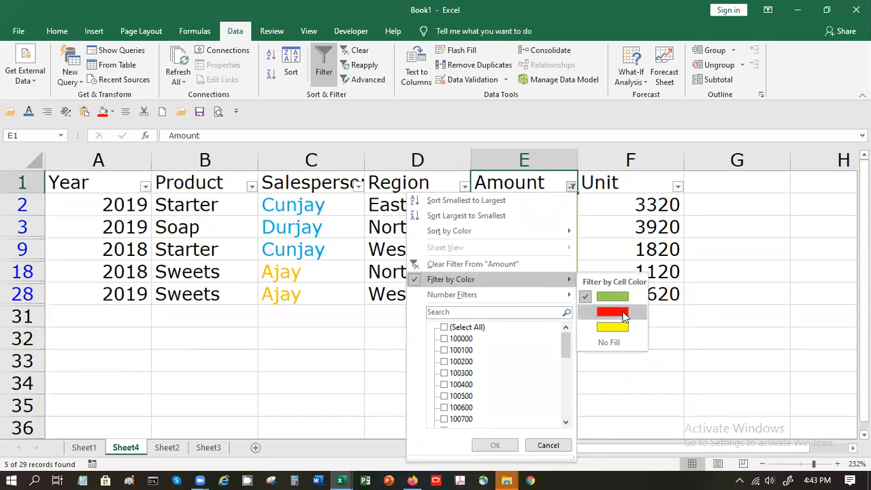
{"action": "left_click", "coordinate": [623, 314]}
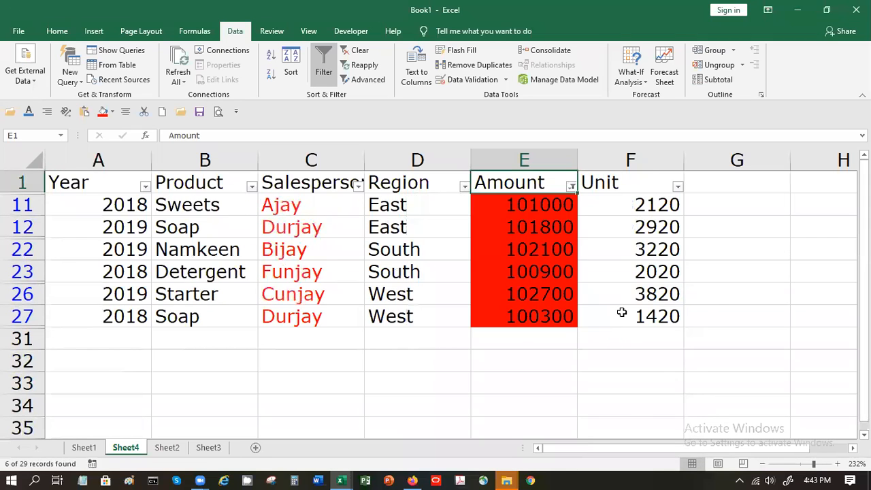
{"action": "left_click", "coordinate": [573, 187]}
{"action": "mouse_move", "coordinate": [512, 290]}
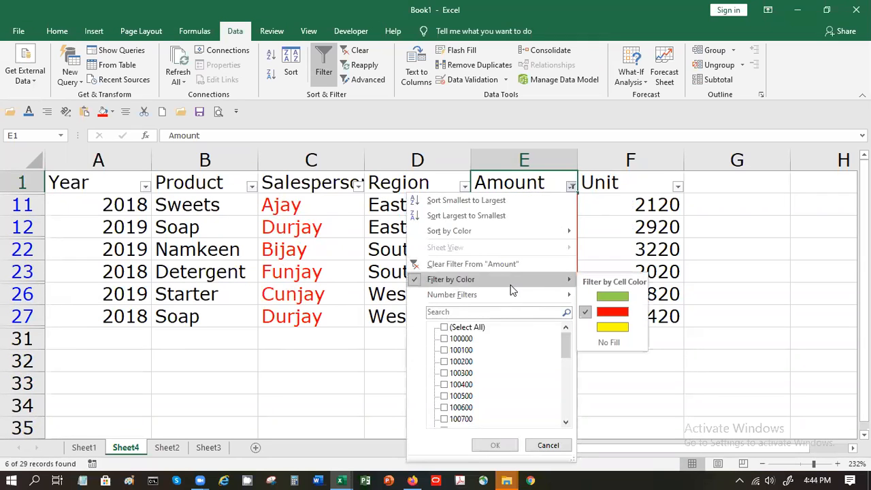
{"action": "left_click", "coordinate": [616, 325]}
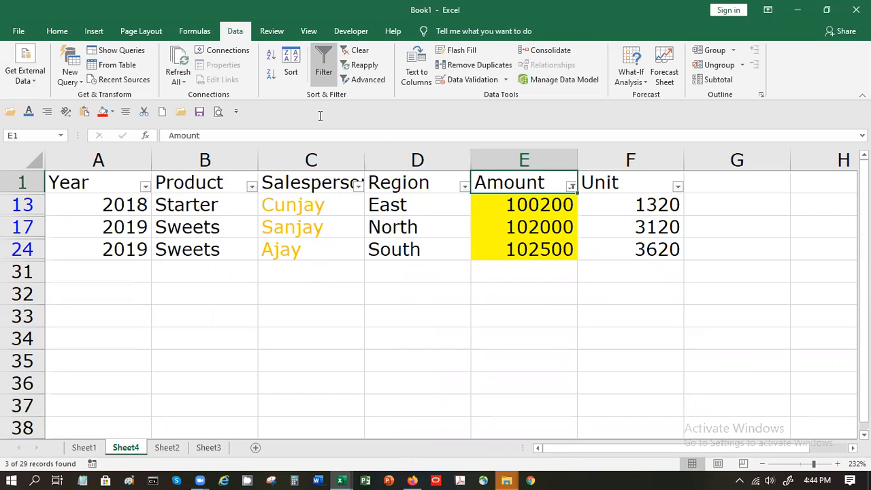
Remove the yellow color filter to show all records and re-enable filtering on the header row
{"action": "left_click", "coordinate": [323, 55]}
{"action": "left_click", "coordinate": [130, 184]}
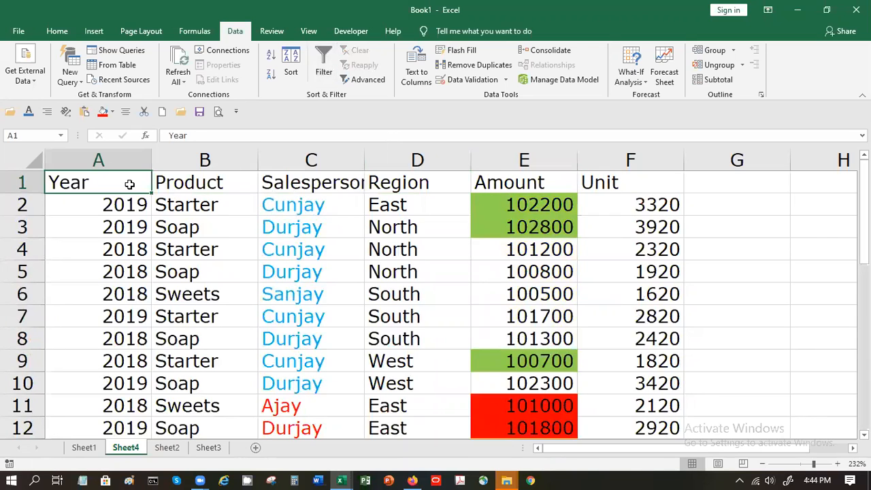
{"action": "left_click", "coordinate": [326, 69]}
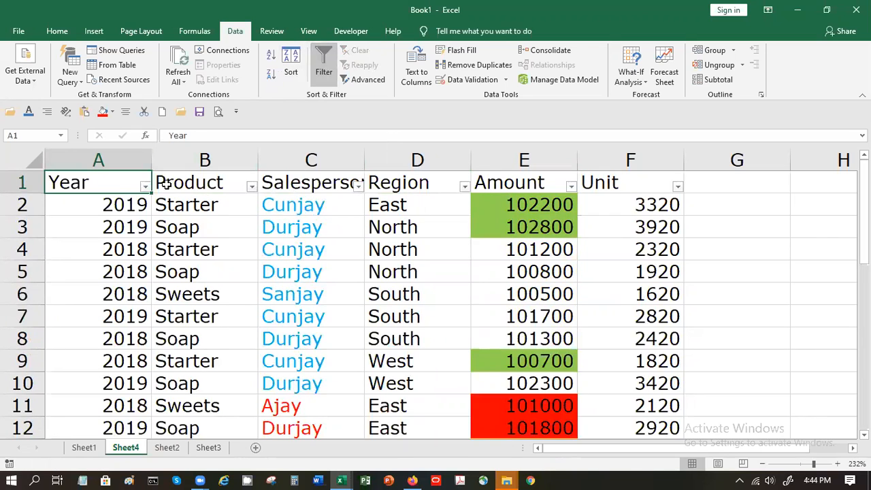
Examine the filter options offered for the Year and Product columns, including the number filters for Year
{"action": "left_click", "coordinate": [145, 186]}
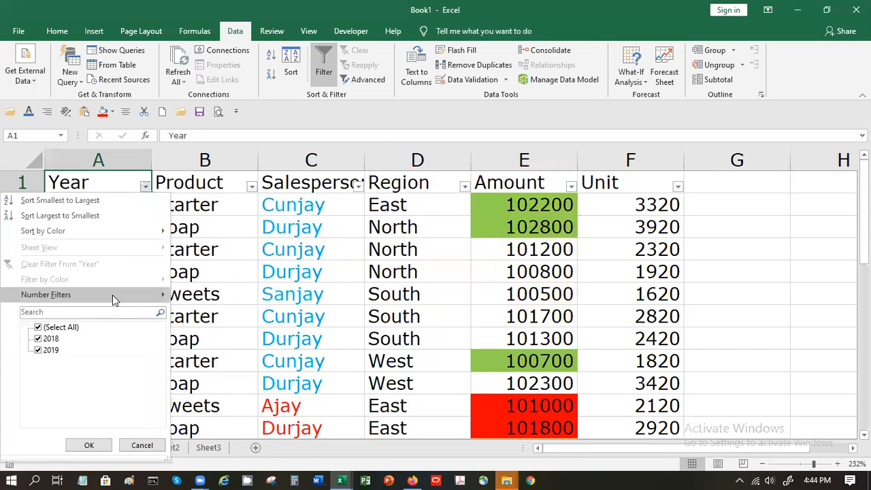
{"action": "mouse_move", "coordinate": [112, 294]}
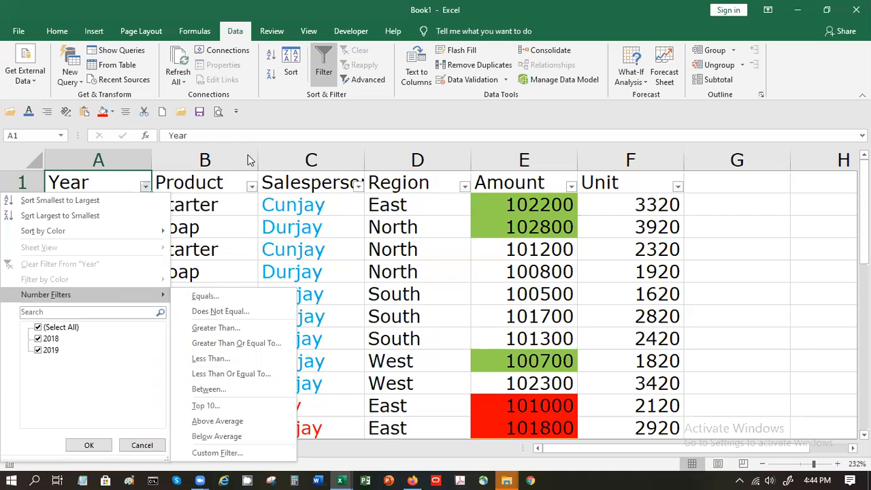
{"action": "left_click", "coordinate": [251, 186]}
{"action": "left_click", "coordinate": [252, 186]}
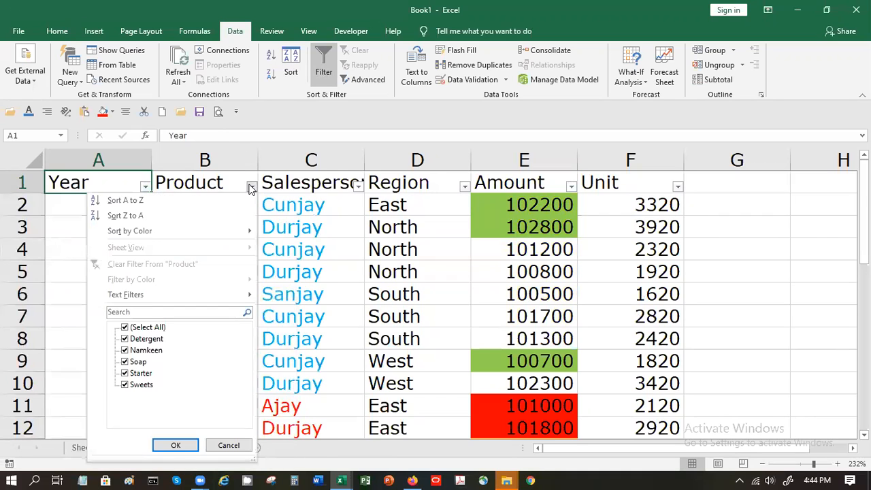
{"action": "mouse_move", "coordinate": [189, 304]}
Filter the Amount column to the top 10 items with a Top 10 number filter
{"action": "left_click", "coordinate": [570, 186]}
{"action": "left_click", "coordinate": [570, 186]}
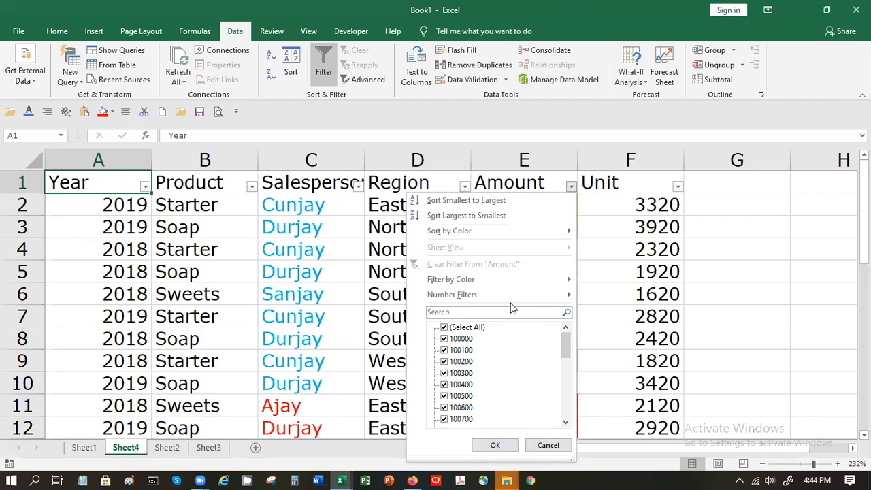
{"action": "mouse_move", "coordinate": [511, 304]}
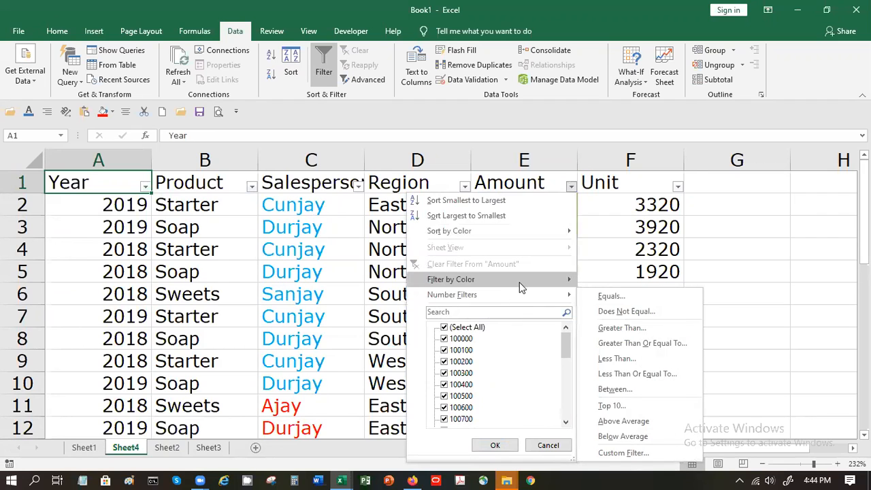
{"action": "mouse_move", "coordinate": [521, 288]}
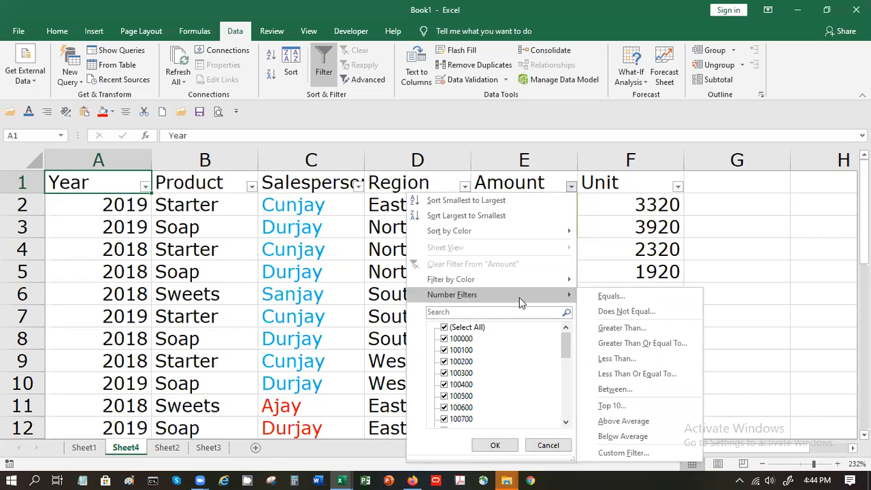
{"action": "left_click", "coordinate": [644, 411]}
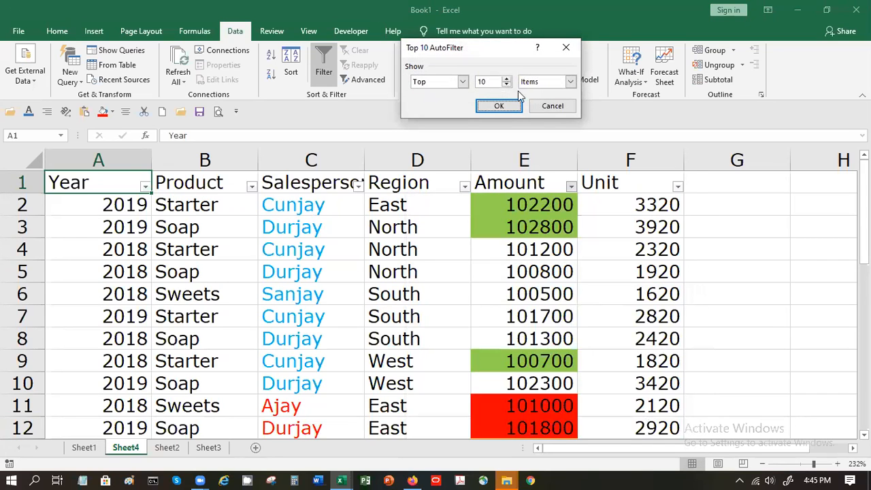
{"action": "left_click", "coordinate": [507, 107]}
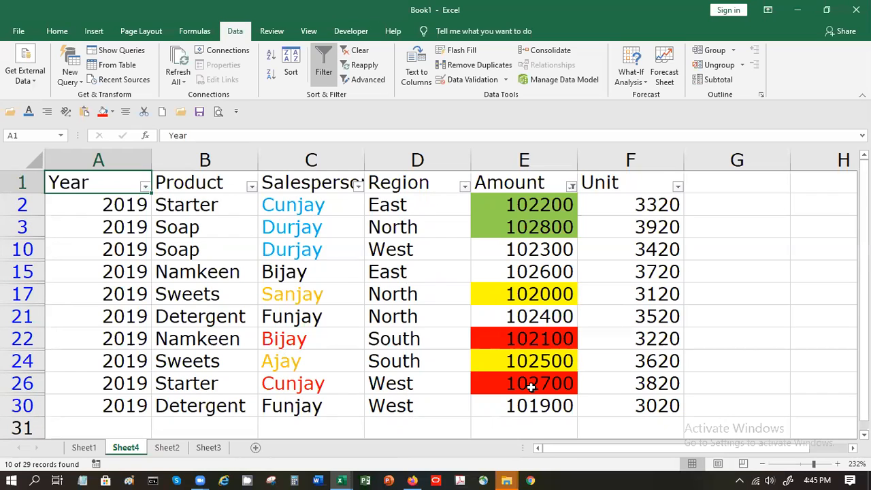
Turn off filtering on the table so that all records are shown
{"action": "double_click", "coordinate": [521, 257]}
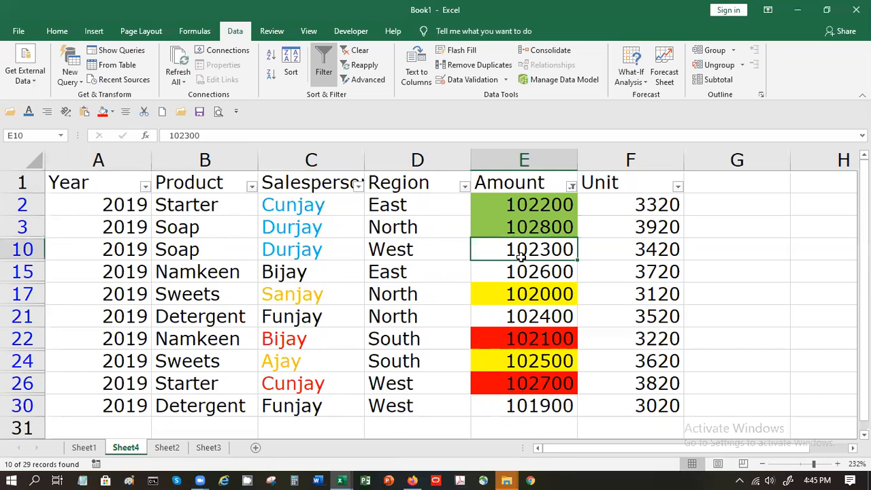
{"action": "left_click", "coordinate": [410, 232]}
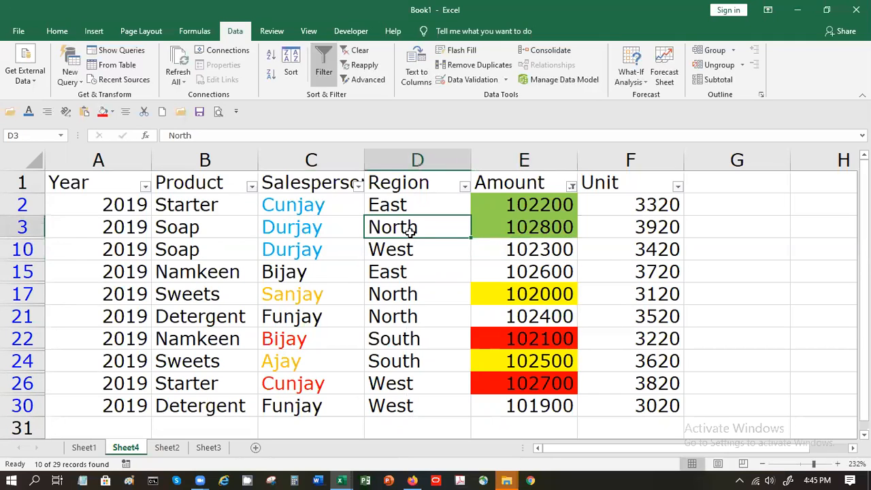
{"action": "left_click", "coordinate": [324, 68]}
{"action": "left_click", "coordinate": [323, 194]}
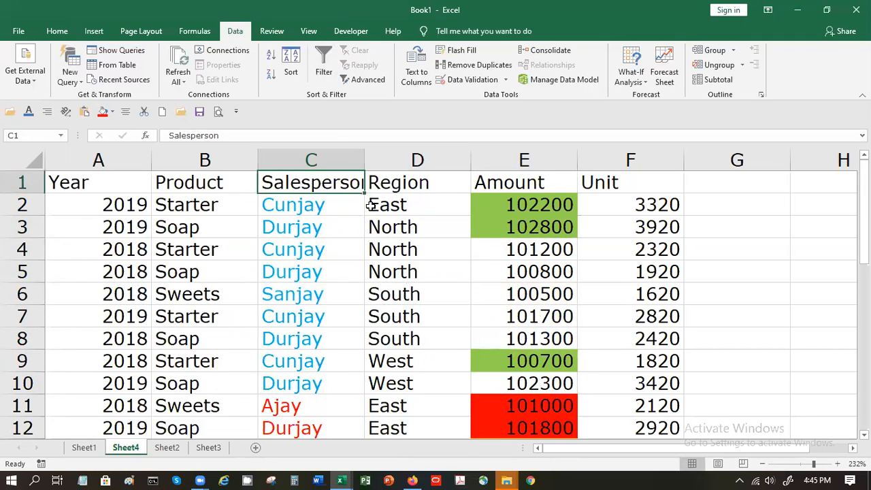
Start a custom sort of the table and set its sort column to Amount
{"action": "left_click", "coordinate": [502, 220]}
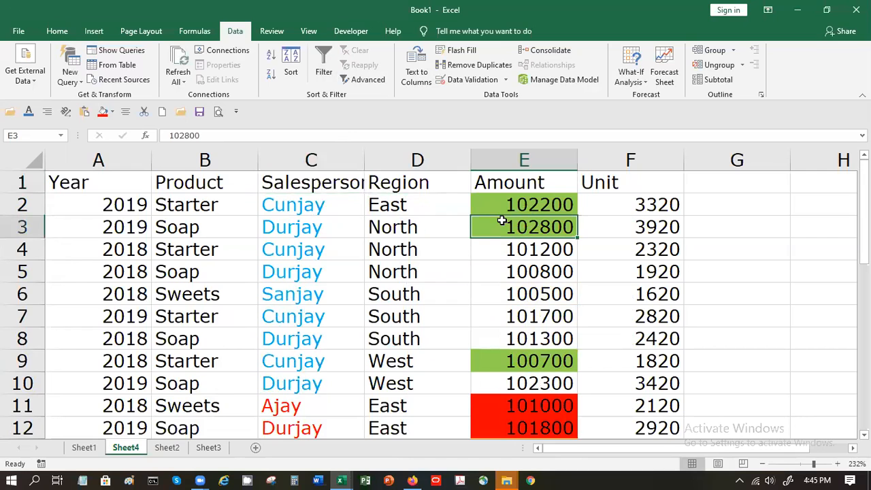
{"action": "left_click", "coordinate": [297, 70]}
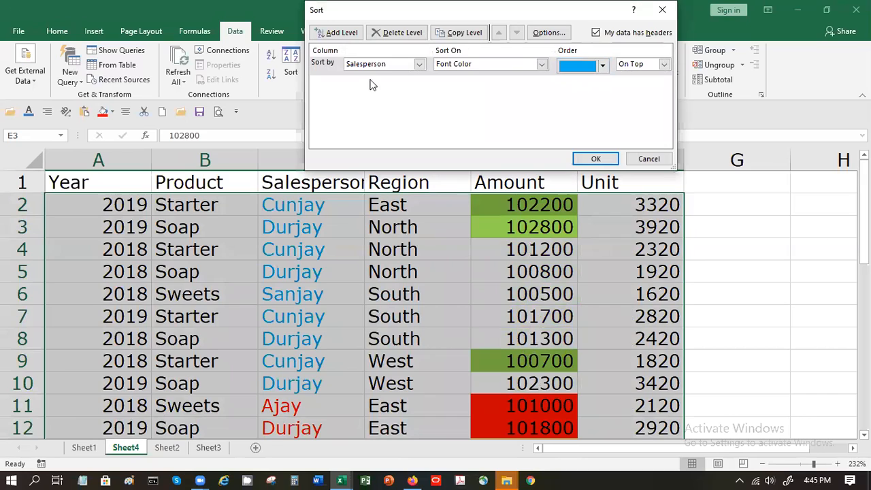
{"action": "left_click", "coordinate": [386, 65]}
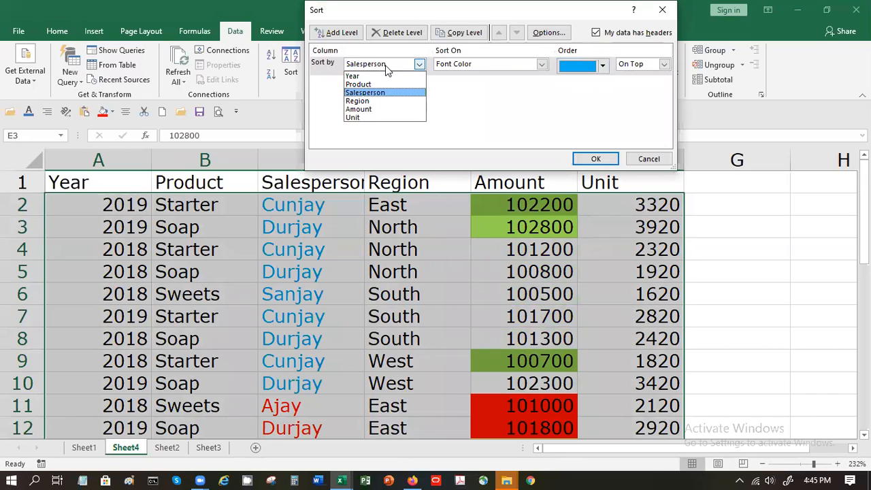
{"action": "left_click", "coordinate": [379, 110]}
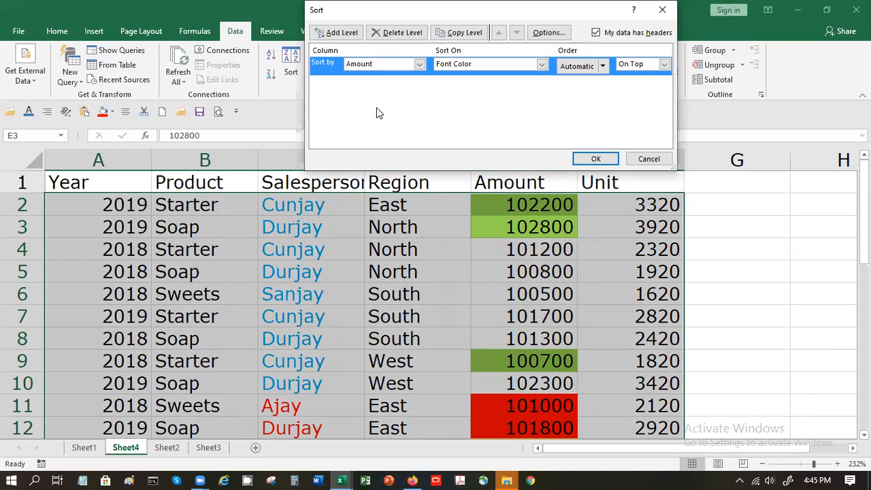
{"action": "left_click", "coordinate": [602, 65]}
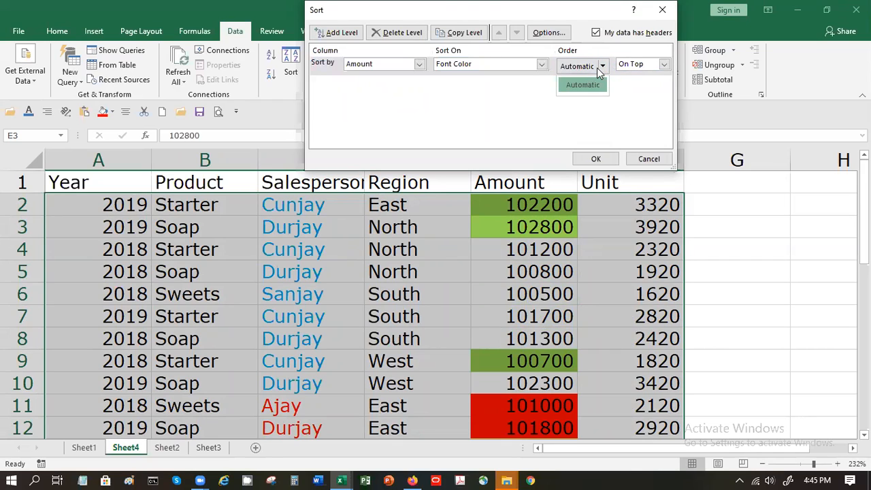
{"action": "left_click", "coordinate": [604, 65]}
{"action": "left_click", "coordinate": [604, 65]}
{"action": "left_click", "coordinate": [543, 70]}
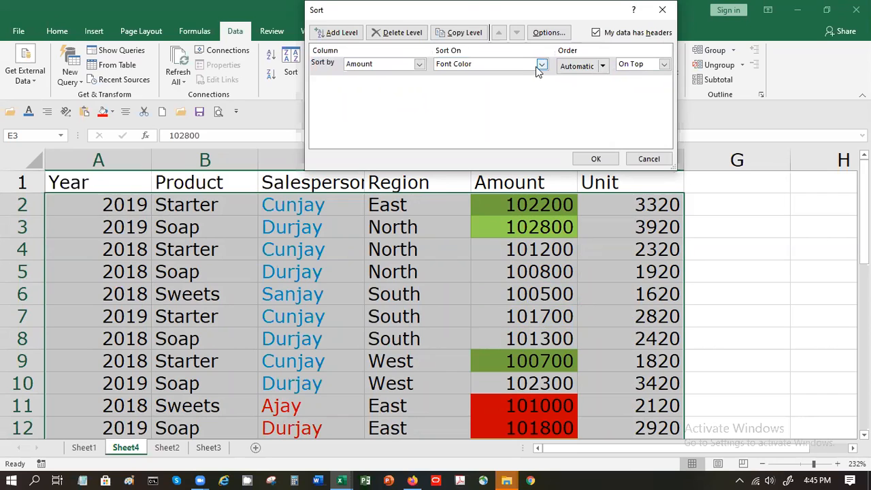
Sort the Amount column on Cell Color with green on top and apply the sort
{"action": "left_click", "coordinate": [537, 66]}
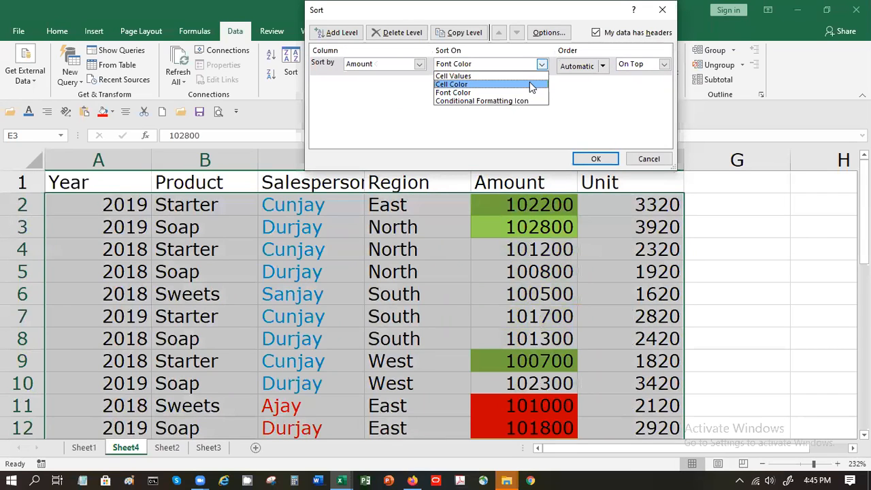
{"action": "left_click", "coordinate": [530, 83]}
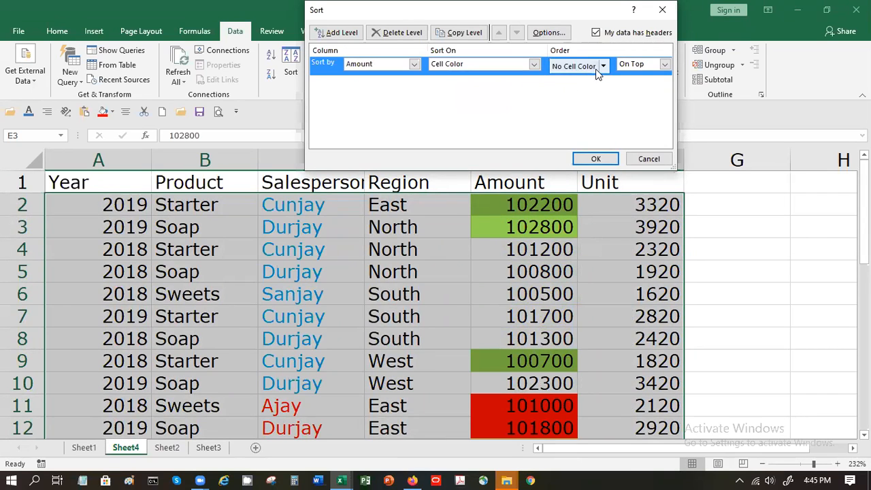
{"action": "left_click", "coordinate": [595, 69]}
{"action": "left_click", "coordinate": [604, 67]}
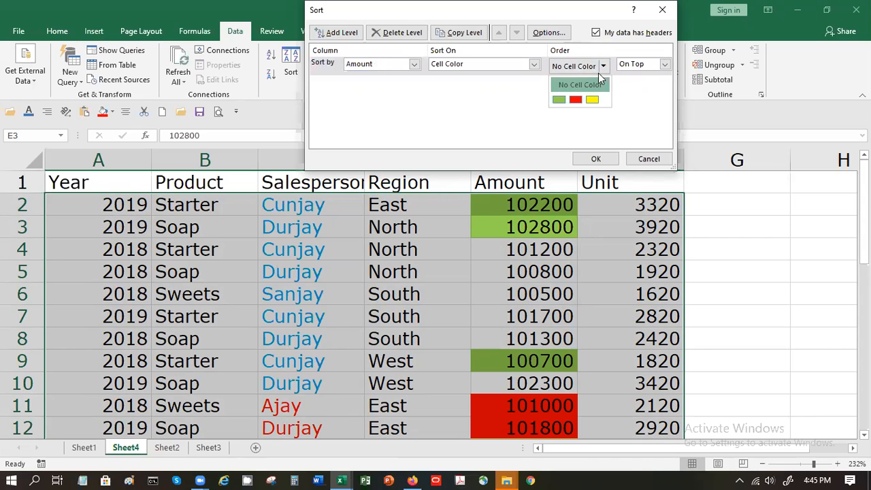
{"action": "left_click", "coordinate": [559, 99]}
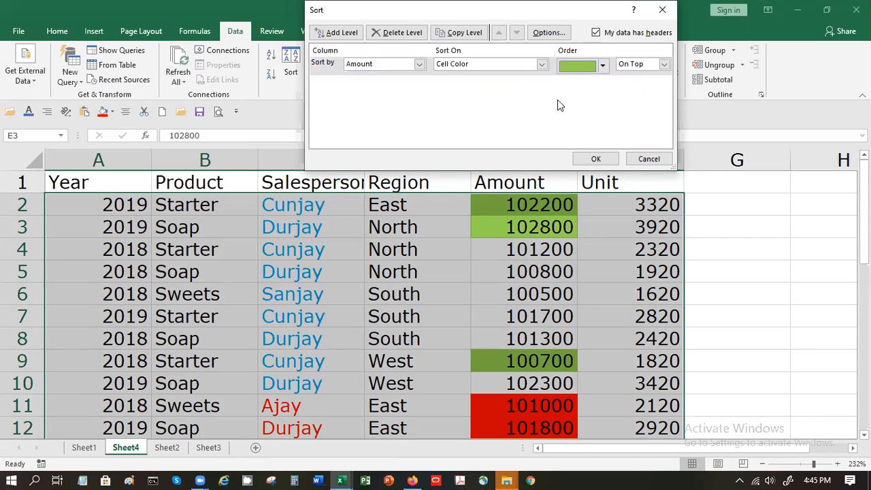
{"action": "left_click", "coordinate": [589, 158]}
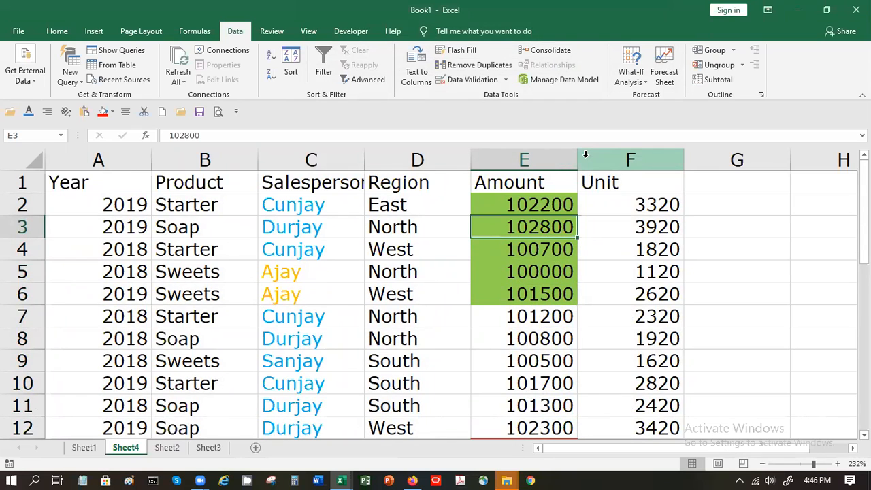
Add a second level to the table's custom sort: Amount on Cell Color, with yellow on top
{"action": "left_click", "coordinate": [294, 61]}
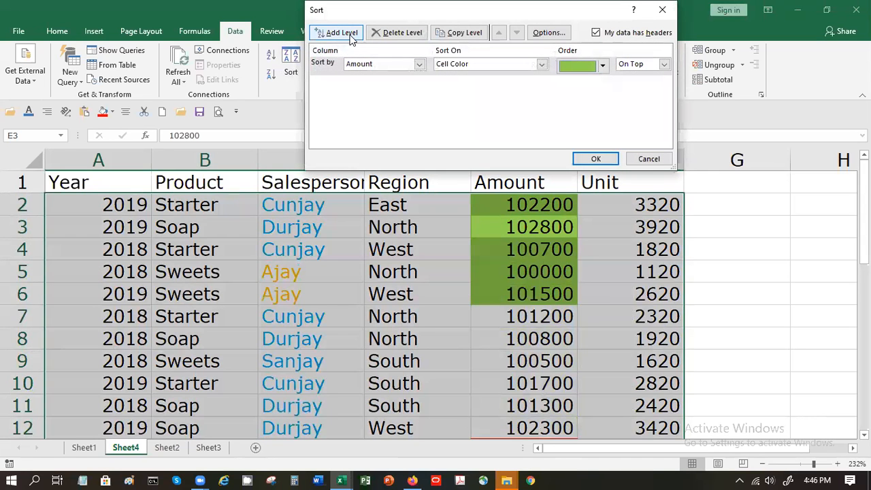
{"action": "left_click", "coordinate": [352, 39]}
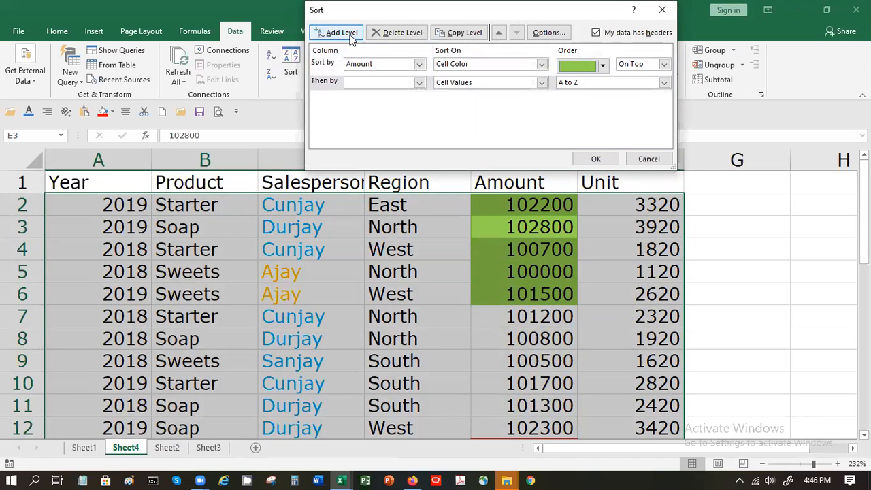
{"action": "left_click", "coordinate": [371, 82]}
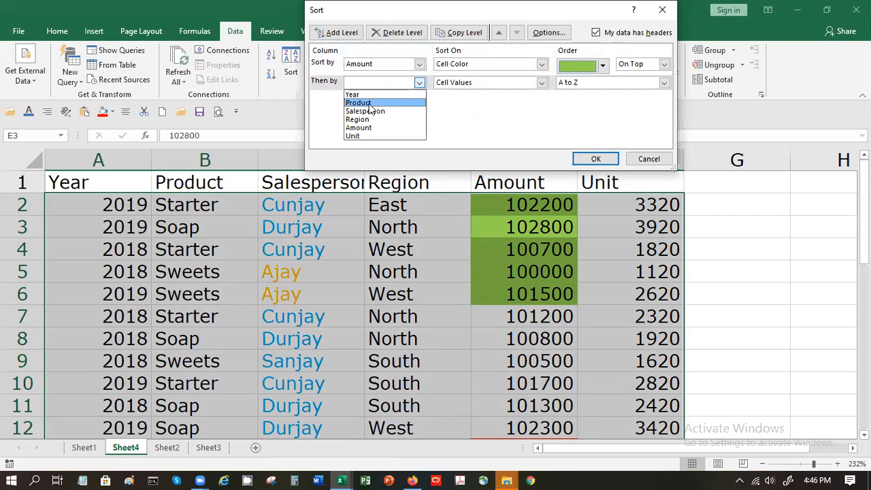
{"action": "left_click", "coordinate": [364, 128]}
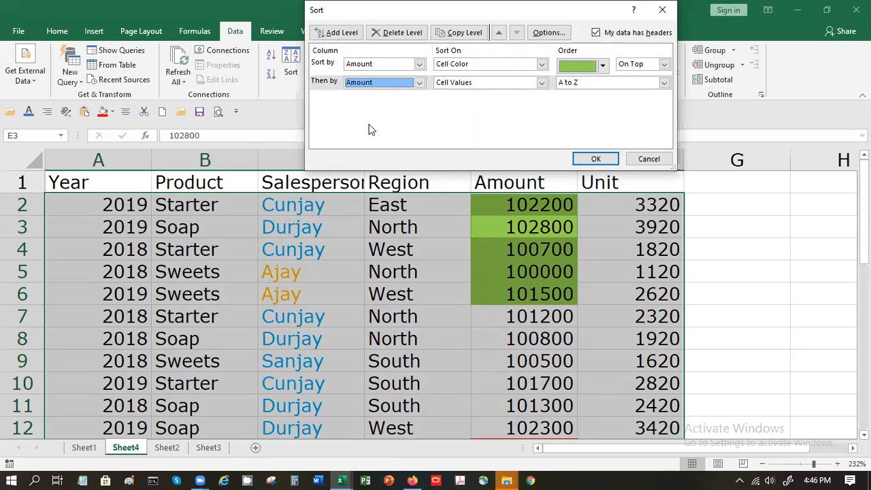
{"action": "left_click", "coordinate": [507, 83]}
{"action": "left_click", "coordinate": [501, 103]}
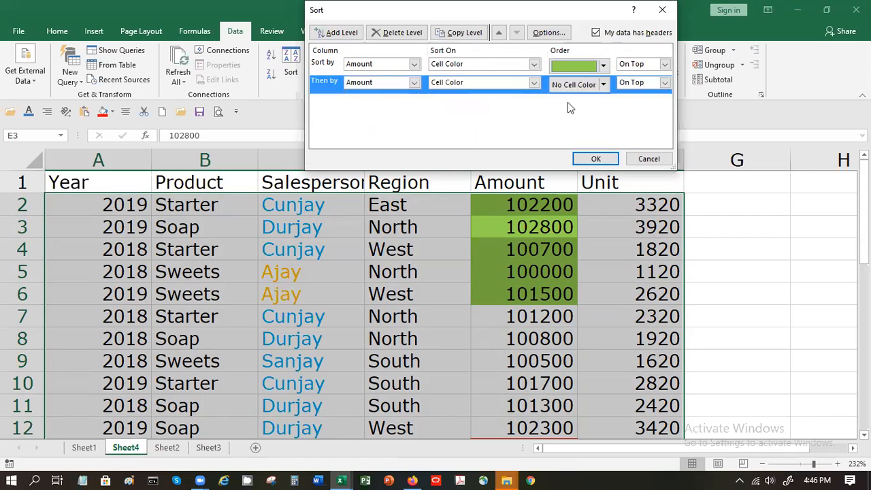
{"action": "left_click", "coordinate": [603, 85]}
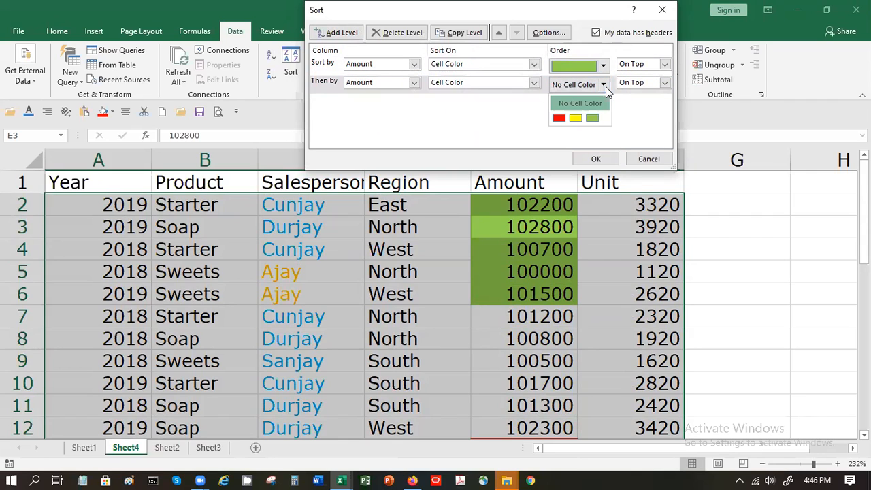
{"action": "left_click", "coordinate": [576, 119]}
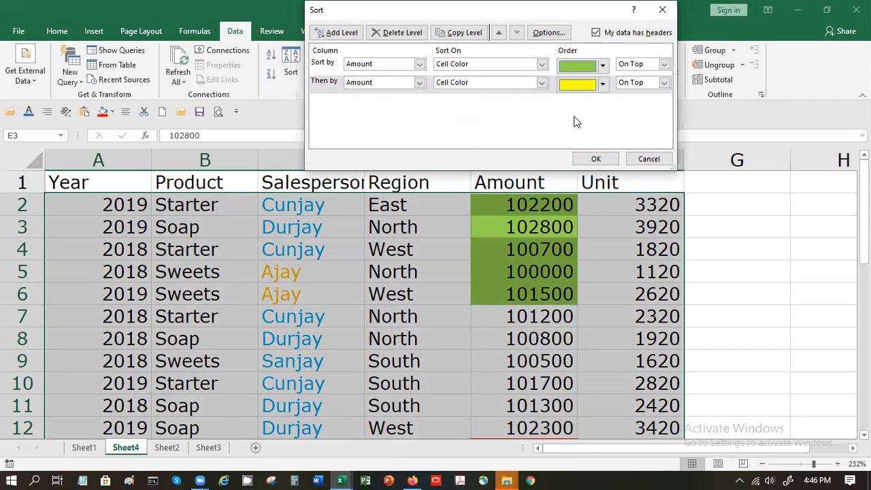
Add a third sort level for Amount on Cell Color with red on top, and apply the sort
{"action": "left_click", "coordinate": [345, 32]}
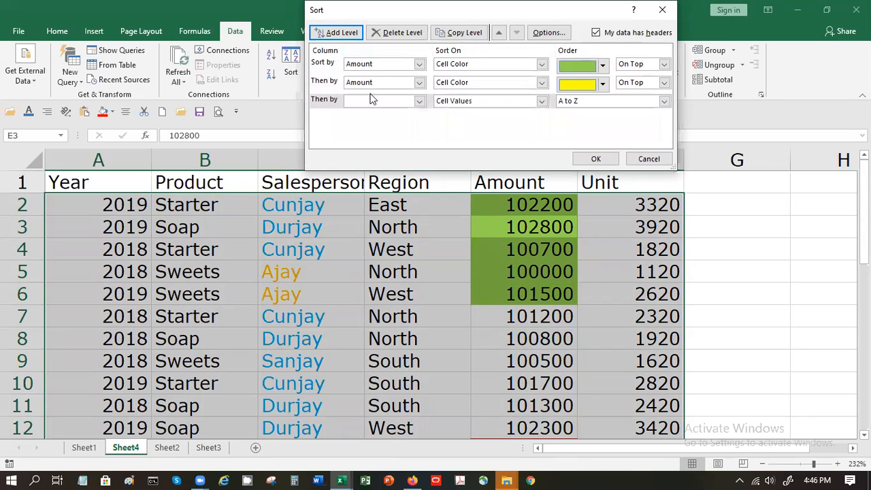
{"action": "left_click", "coordinate": [405, 104]}
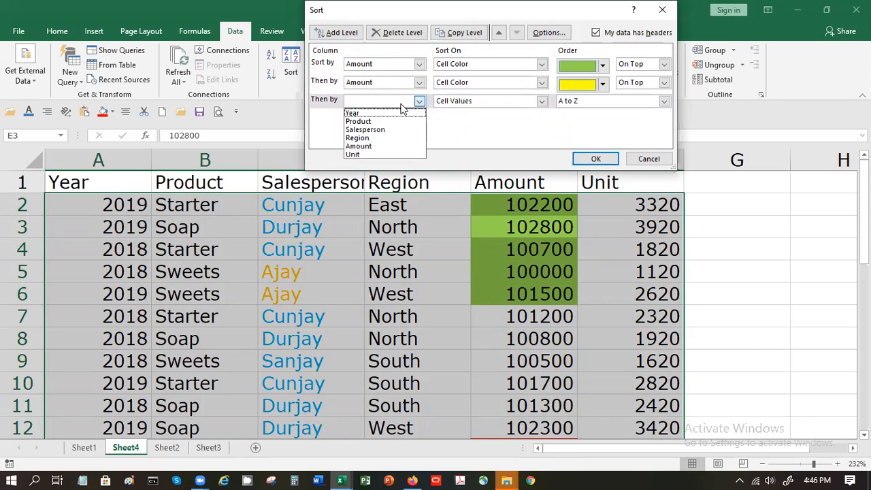
{"action": "left_click", "coordinate": [386, 147]}
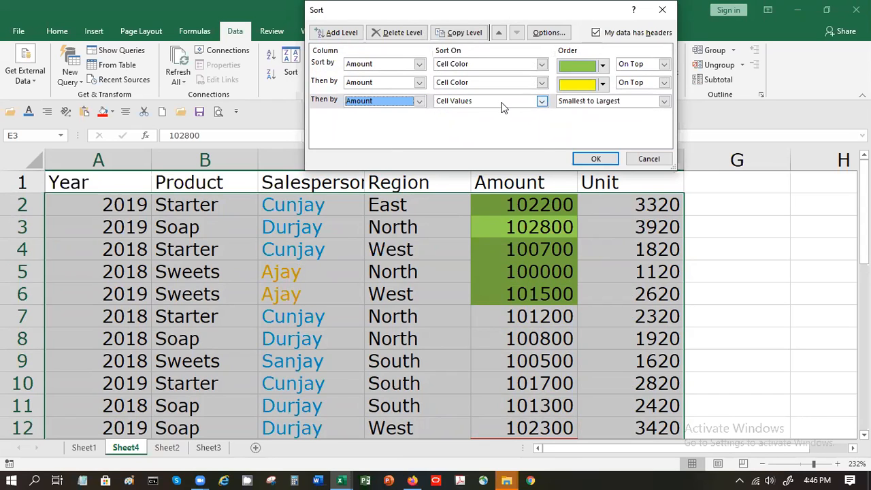
{"action": "left_click", "coordinate": [501, 102]}
{"action": "left_click", "coordinate": [500, 121]}
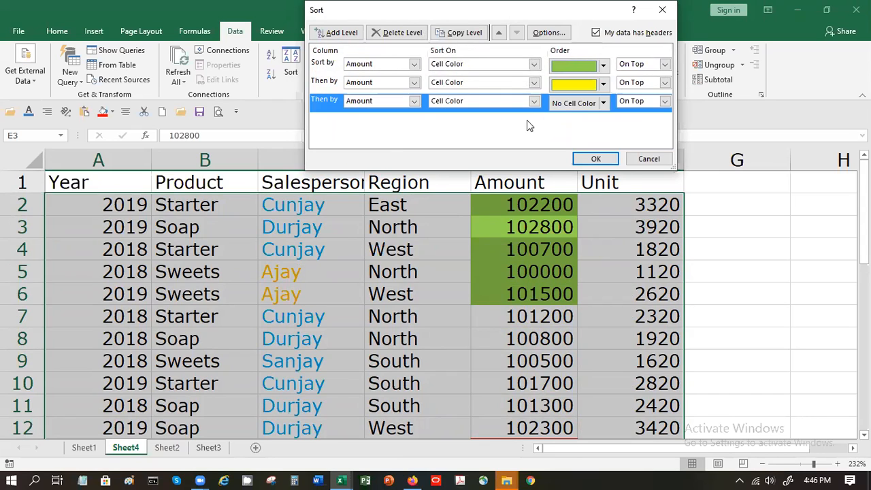
{"action": "left_click", "coordinate": [604, 105]}
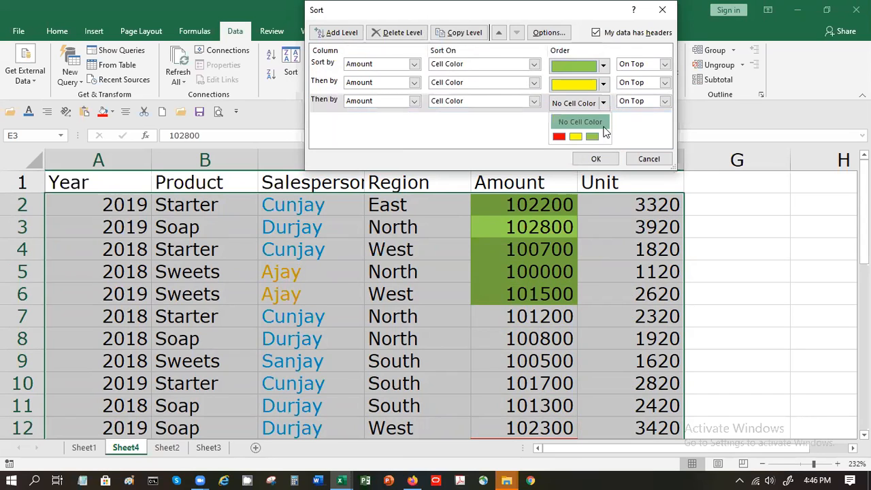
{"action": "left_click", "coordinate": [594, 136]}
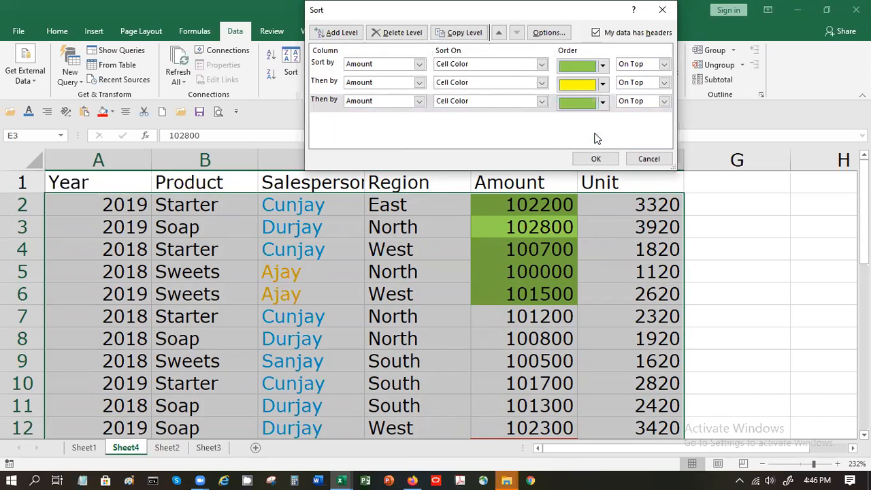
{"action": "left_click", "coordinate": [603, 106]}
{"action": "left_click", "coordinate": [566, 138]}
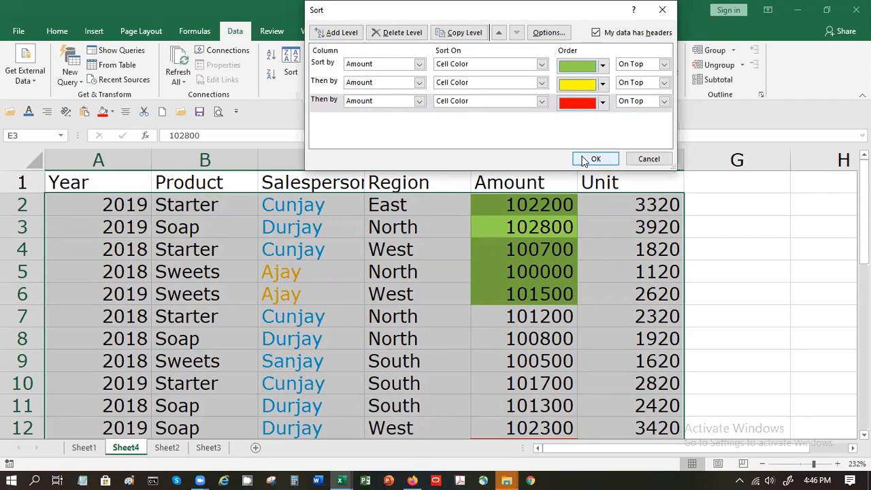
{"action": "left_click", "coordinate": [586, 159]}
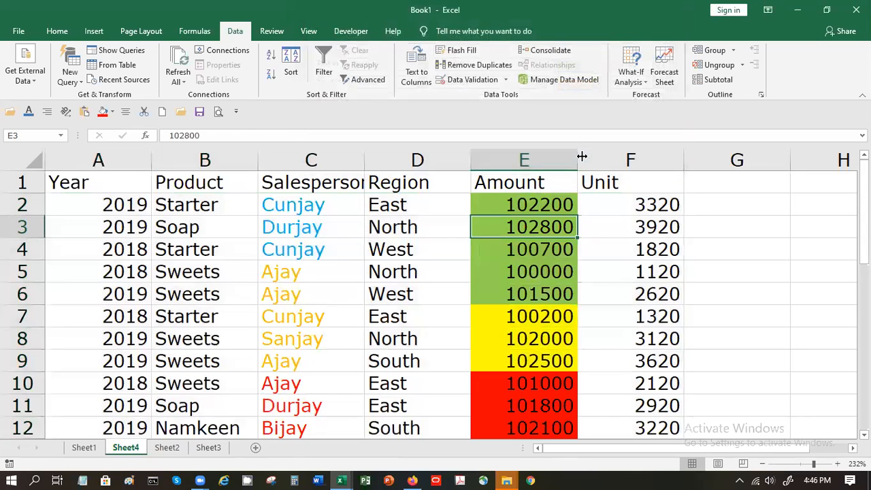
Examine the cell colors down the sorted Amount column to check the order of the color groups
{"action": "left_click", "coordinate": [490, 249]}
{"action": "key", "text": "Down"}
{"action": "key", "text": "Down"}
{"action": "key", "text": "Down"}
{"action": "key", "text": "Down"}
{"action": "key", "text": "Down"}
{"action": "key", "text": "Down"}
{"action": "key", "text": "Down"}
{"action": "key", "text": "Down"}
{"action": "key", "text": "Down"}
{"action": "key", "text": "Down"}
{"action": "key", "text": "Down"}
{"action": "key", "text": "Down"}
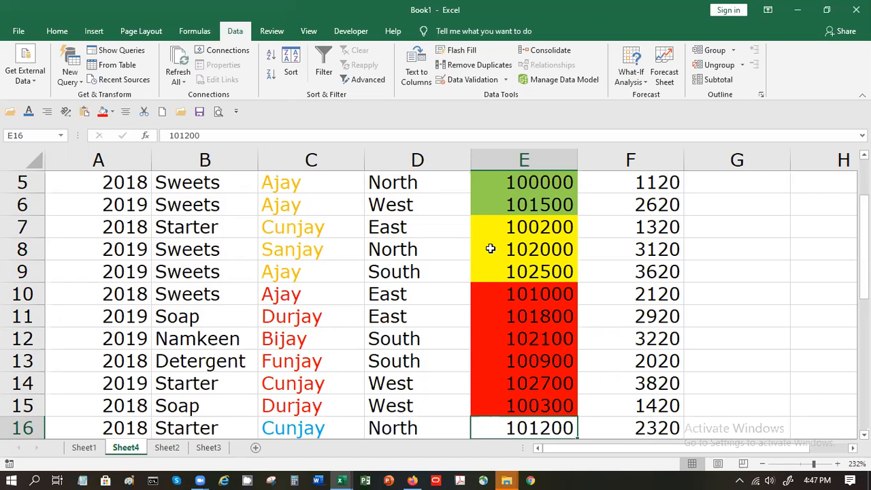
Insert two blank rows above the table's header row
{"action": "key", "text": "ctrl+Home"}
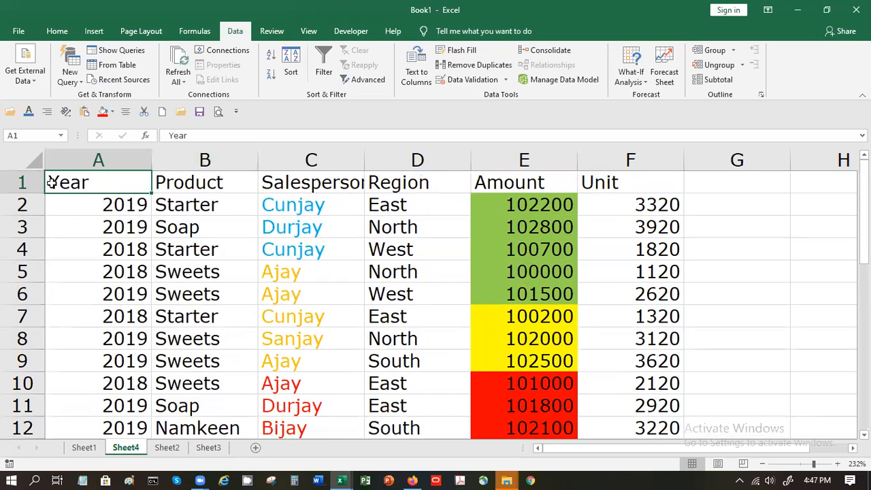
{"action": "left_click", "coordinate": [25, 182]}
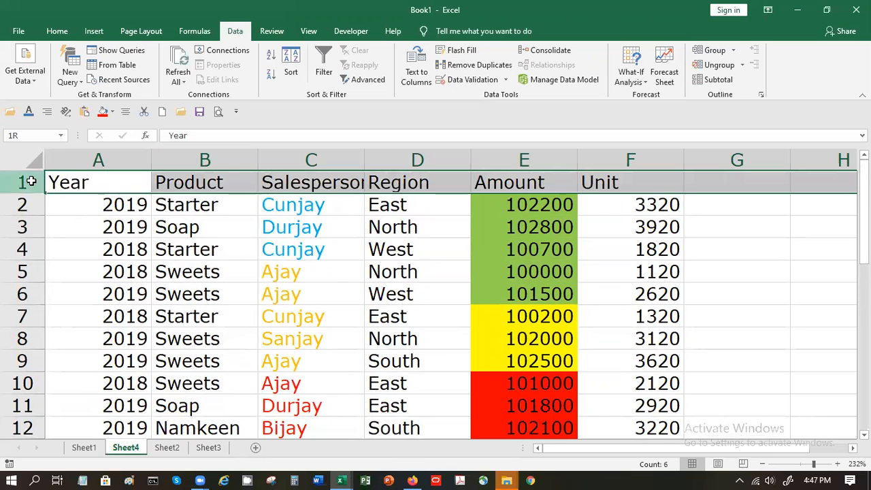
{"action": "left_click", "coordinate": [56, 29]}
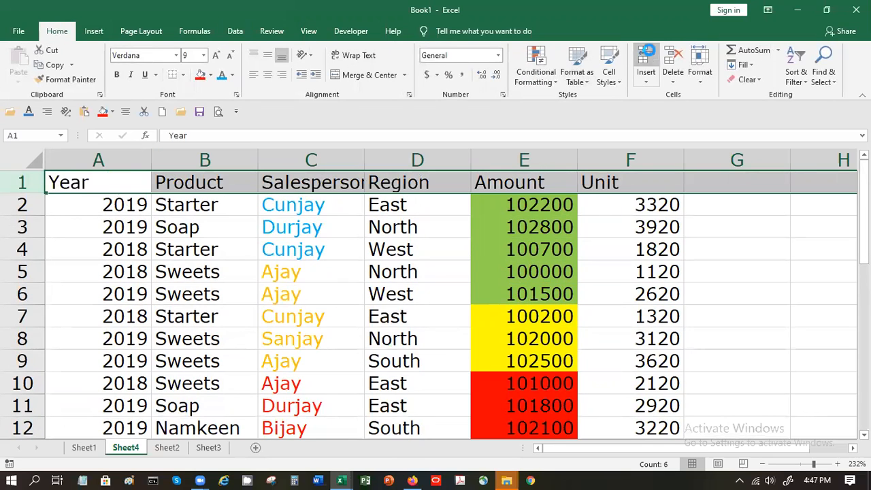
{"action": "left_click", "coordinate": [647, 57]}
{"action": "left_click", "coordinate": [648, 55]}
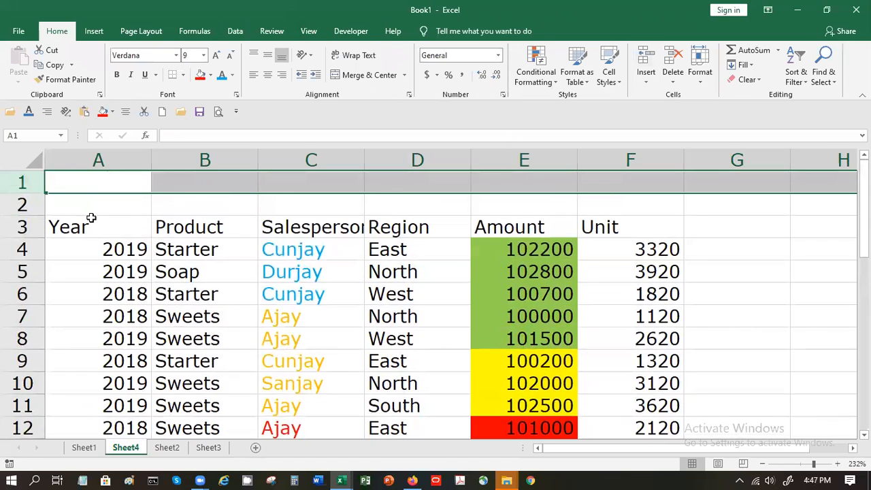
Copy the table headers in A3:F3 to row 1 as headers for a criteria range
{"action": "left_click", "coordinate": [89, 220]}
{"action": "key", "text": "shift+Right"}
{"action": "key", "text": "shift+Right"}
{"action": "key", "text": "shift+Right"}
{"action": "key", "text": "shift+Right"}
{"action": "key", "text": "shift+Right"}
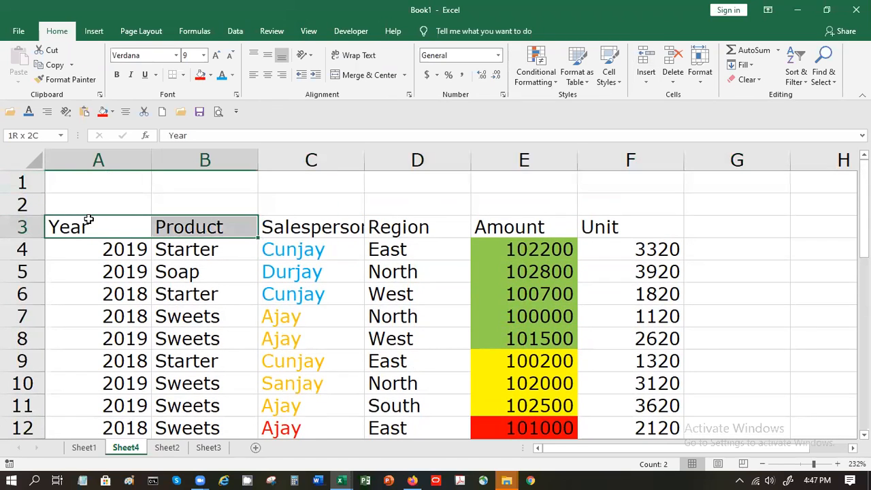
{"action": "key", "text": "ctrl+c"}
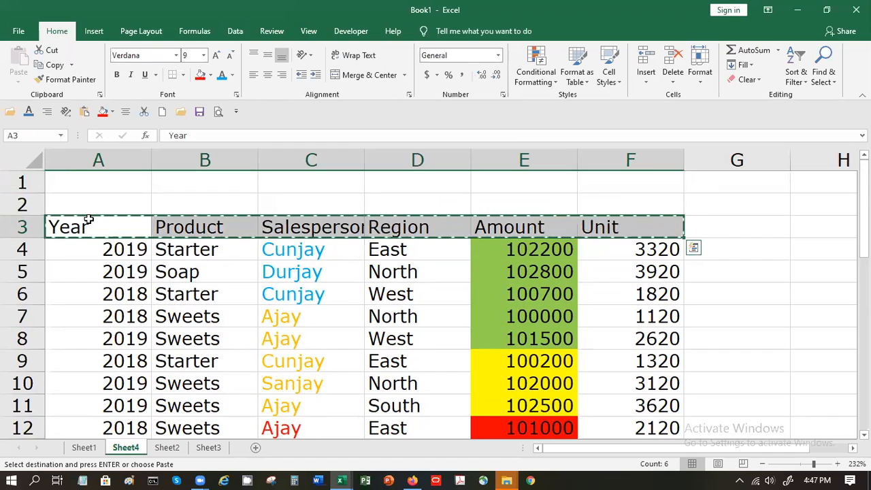
{"action": "key", "text": "Up"}
{"action": "key", "text": "Up"}
{"action": "key", "text": "ctrl+v"}
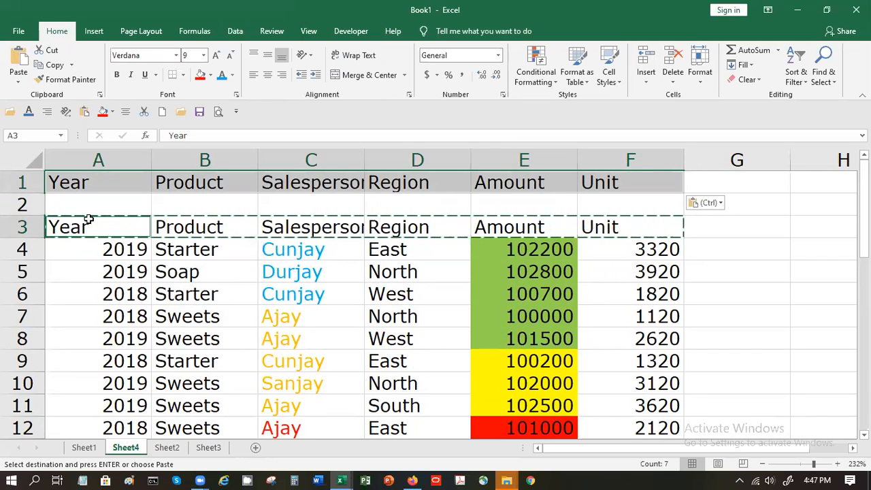
{"action": "key", "text": "Escape"}
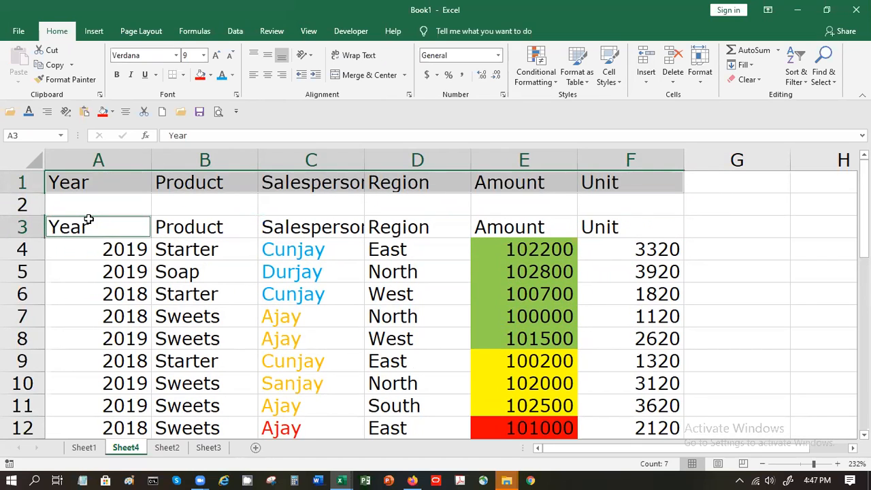
Enter a salesperson's name in C2 as the criterion under the copied Salesperson header
{"action": "key", "text": "Up"}
{"action": "key", "text": "Right"}
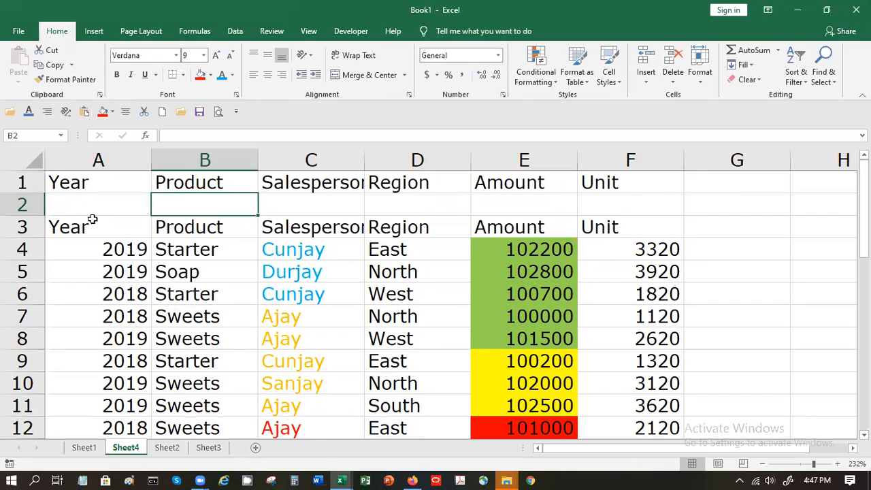
{"action": "key", "text": "Right"}
{"action": "type", "text": "Aja"}
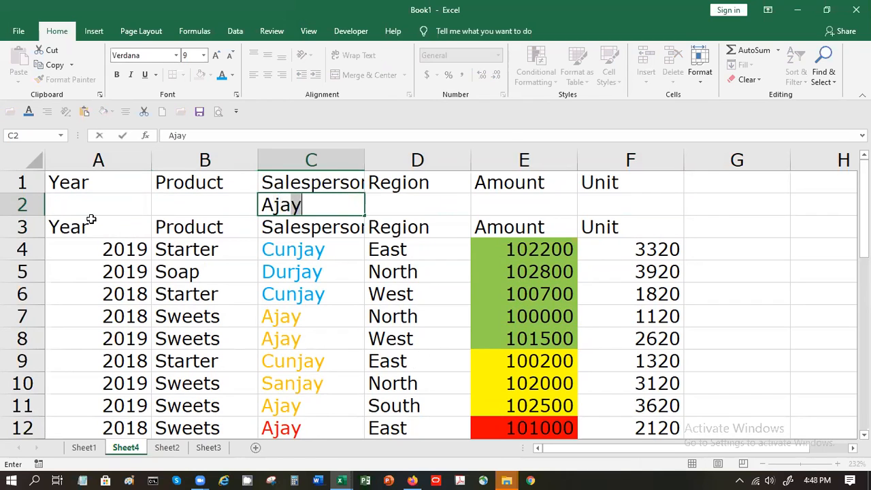
{"action": "key", "text": "BackSpace"}
{"action": "type", "text": "y"}
{"action": "key", "text": "Return"}
{"action": "key", "text": "Right"}
{"action": "key", "text": "Right"}
{"action": "key", "text": "Right"}
{"action": "key", "text": "Right"}
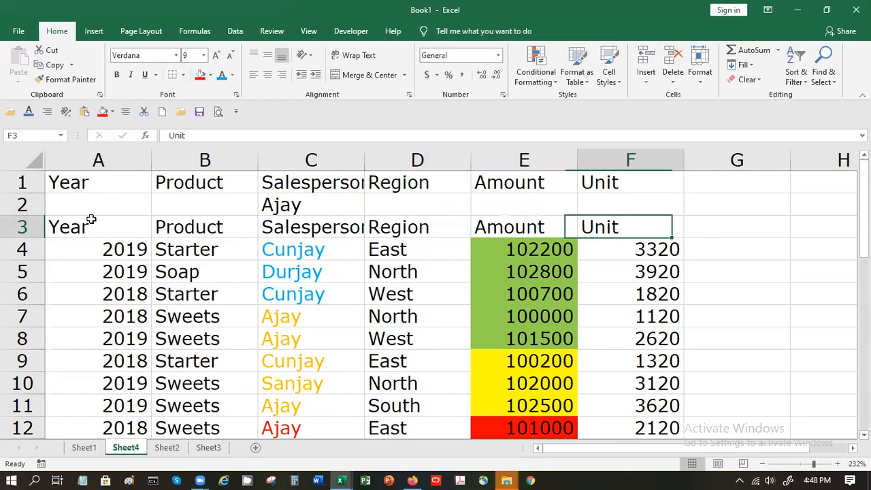
{"action": "key", "text": "Right"}
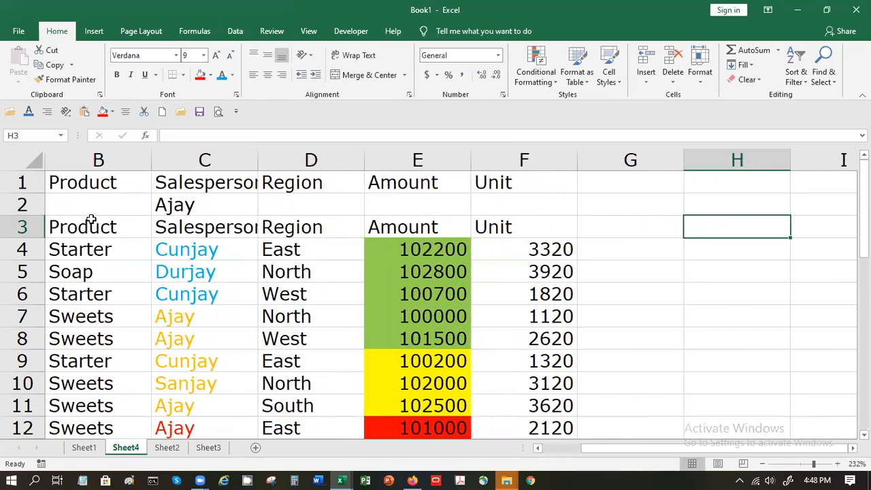
Start an in-place Advanced Filter on the sales table and set its list range to A3:F32 on Sheet4
{"action": "left_click", "coordinate": [236, 31]}
{"action": "left_click", "coordinate": [185, 249]}
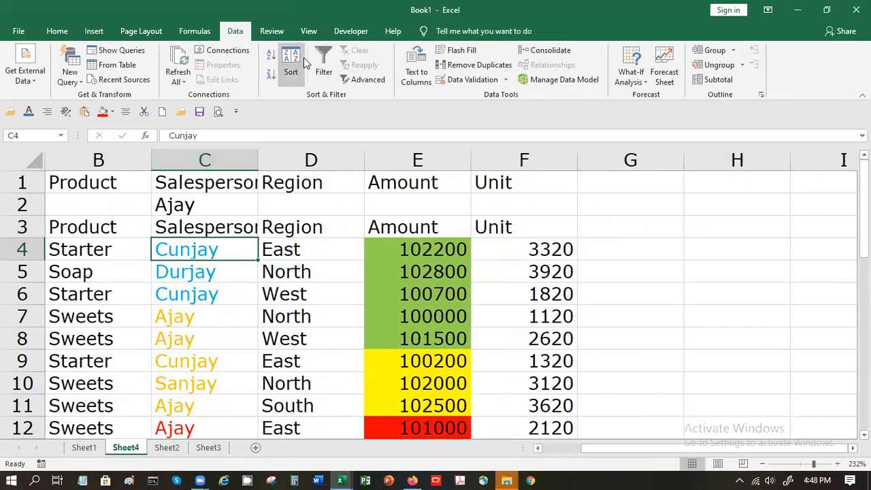
{"action": "left_click", "coordinate": [324, 65]}
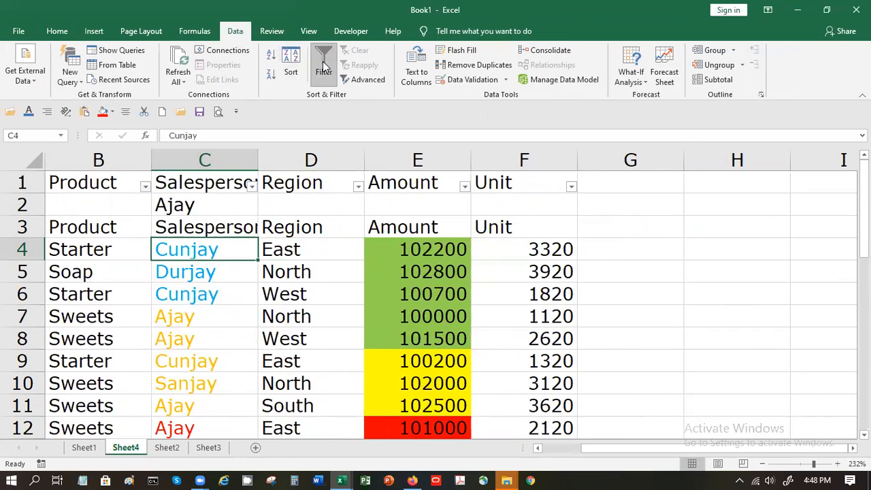
{"action": "left_click", "coordinate": [324, 64]}
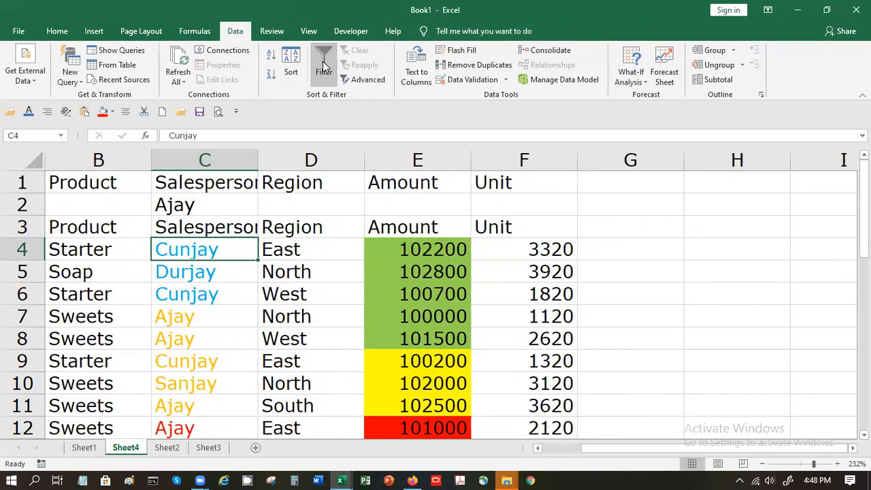
{"action": "left_click", "coordinate": [362, 80]}
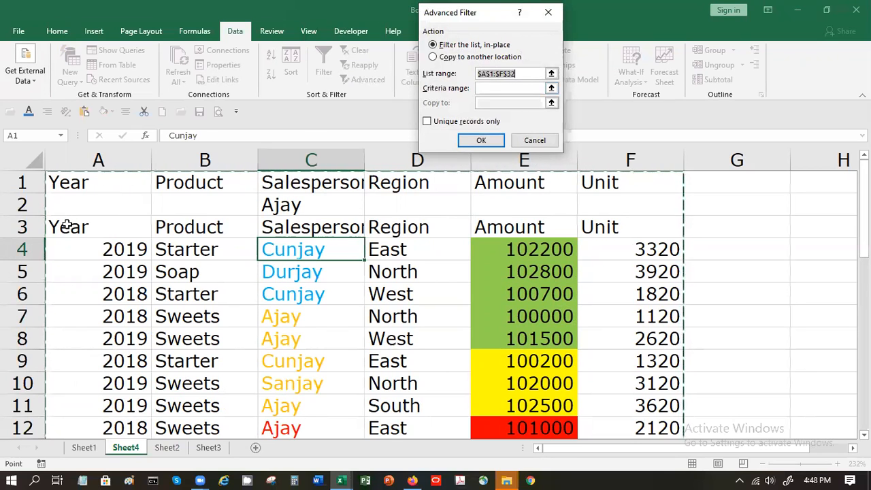
{"action": "left_click_drag", "start_coordinate": [67, 226], "coordinate": [593, 250]}
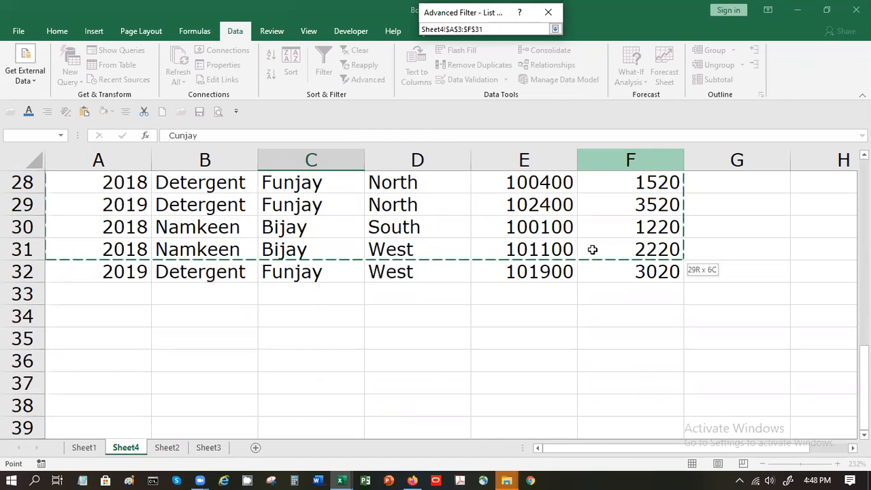
{"action": "key", "text": "Return"}
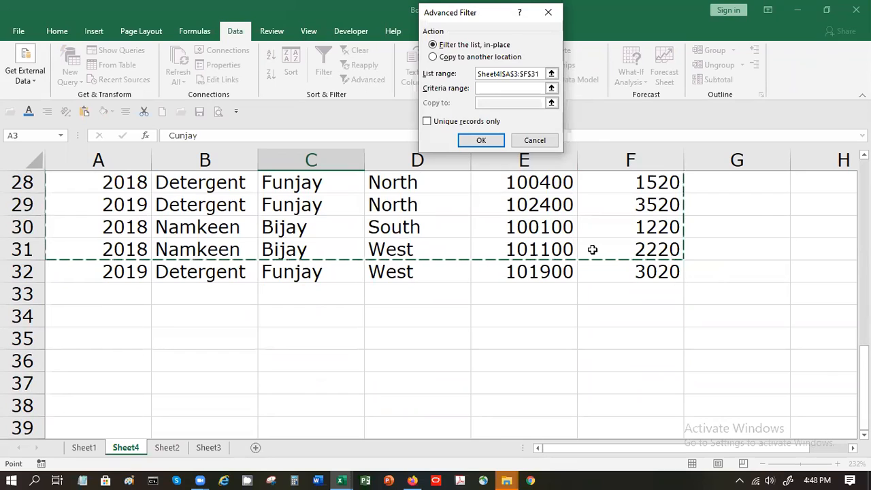
{"action": "key", "text": "BackSpace"}
{"action": "type", "text": "2"}
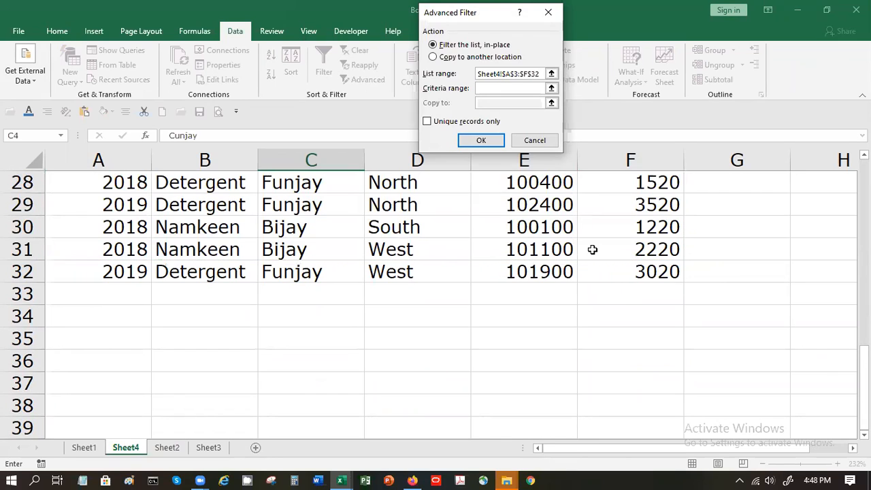
Set the Advanced Filter's criteria range to A1:F2 on Sheet4, covering the copied headers and the salesperson criterion
{"action": "left_click", "coordinate": [509, 87]}
{"action": "left_click", "coordinate": [551, 89]}
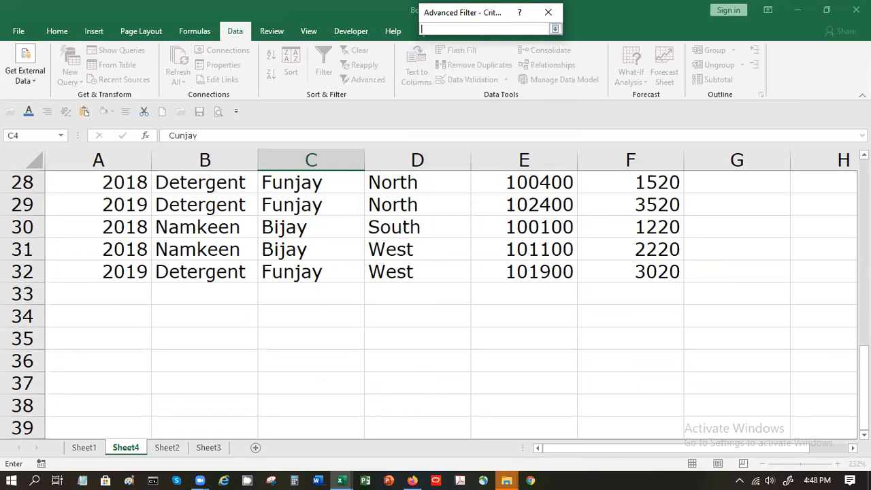
{"action": "scroll", "coordinate": [436, 305], "scroll_direction": "up", "scroll_amount": 9}
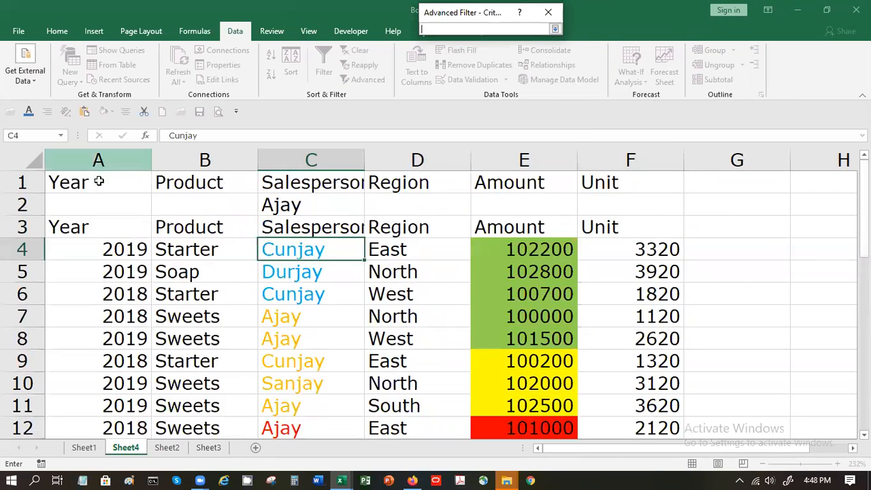
{"action": "left_click", "coordinate": [100, 189]}
{"action": "left_click_drag", "start_coordinate": [101, 189], "coordinate": [602, 199]}
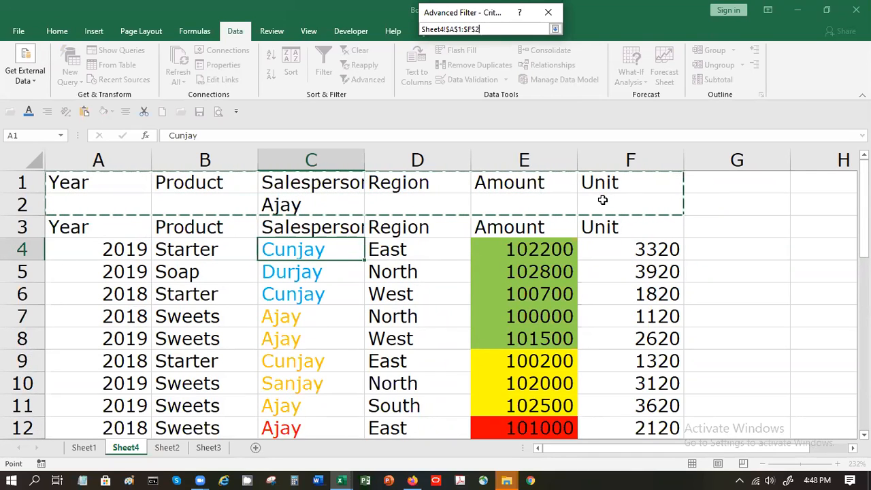
{"action": "left_click", "coordinate": [555, 30]}
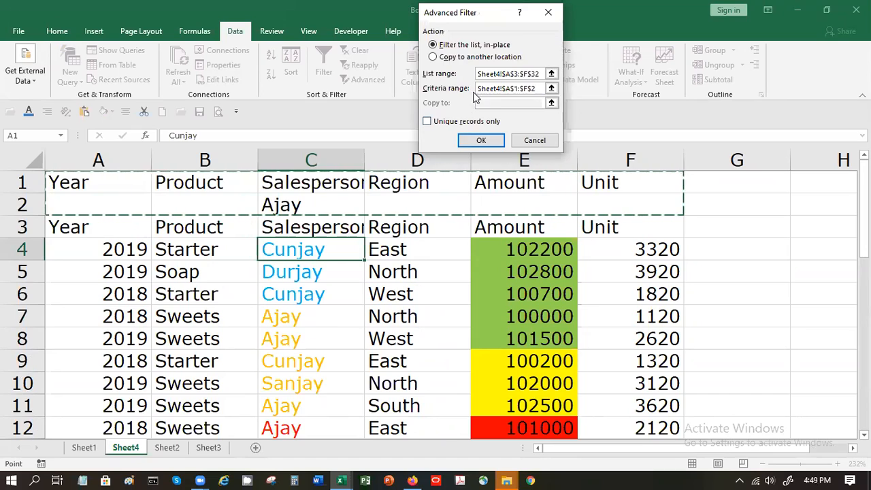
Output the filtered records to another location starting at H3 on Sheet4 and run the Advanced Filter
{"action": "left_click", "coordinate": [470, 57]}
{"action": "left_click", "coordinate": [492, 102]}
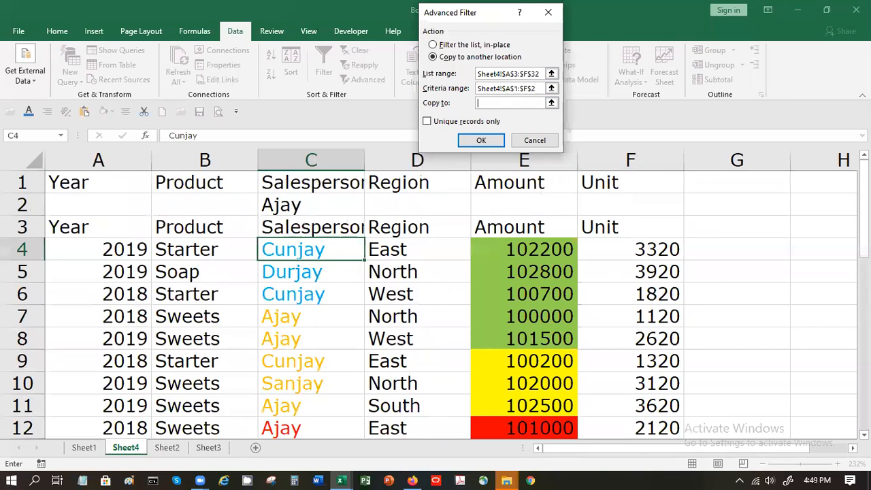
{"action": "left_click", "coordinate": [854, 449]}
{"action": "left_click", "coordinate": [854, 448]}
{"action": "left_click", "coordinate": [853, 448]}
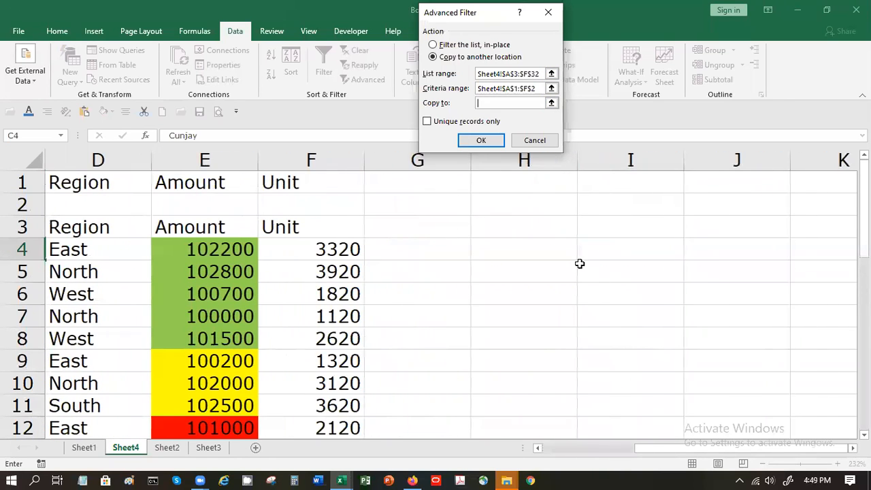
{"action": "left_click", "coordinate": [548, 227]}
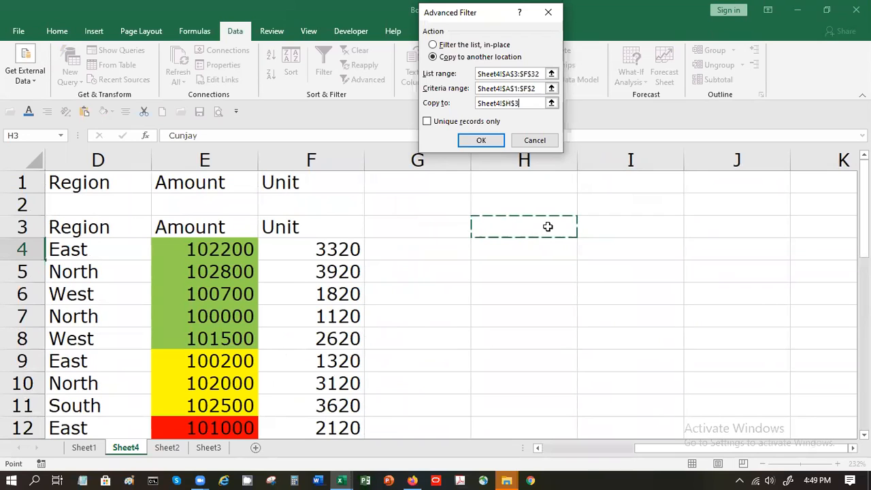
{"action": "left_click", "coordinate": [480, 140]}
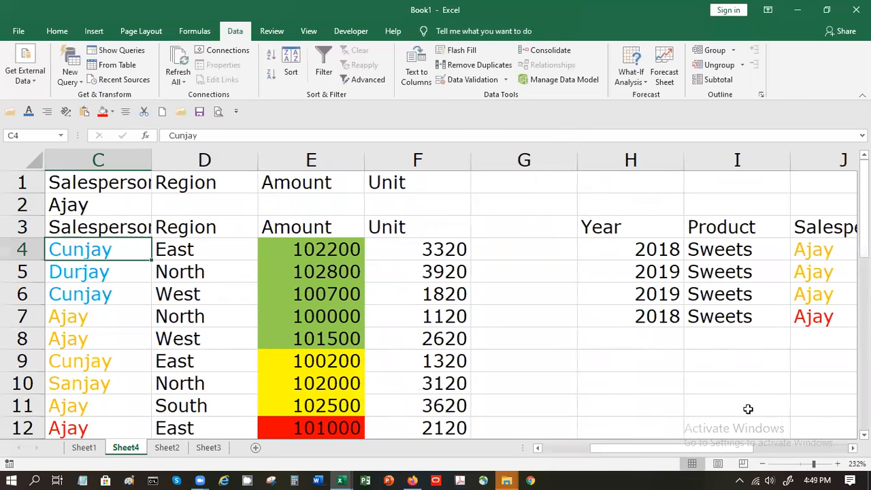
{"action": "scroll", "coordinate": [459, 322], "scroll_direction": "right", "scroll_amount": 5}
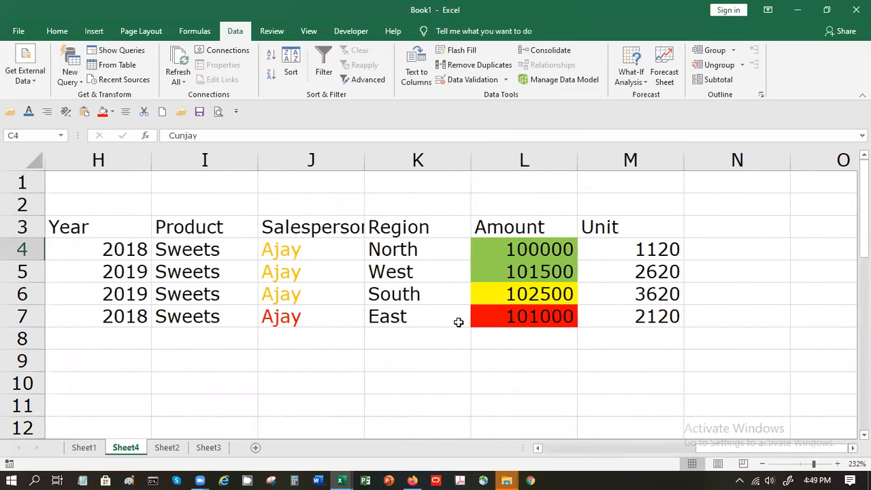
{"action": "left_click", "coordinate": [421, 317]}
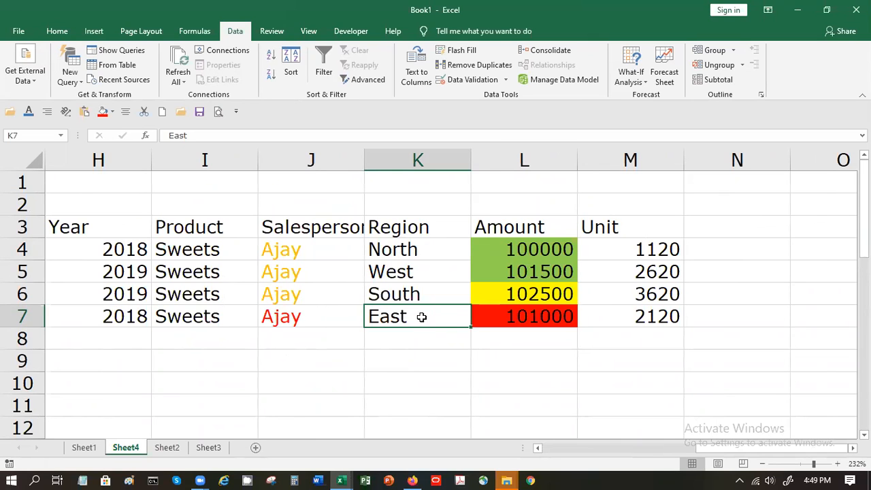
{"action": "key", "text": "Left"}
{"action": "key", "text": "Home"}
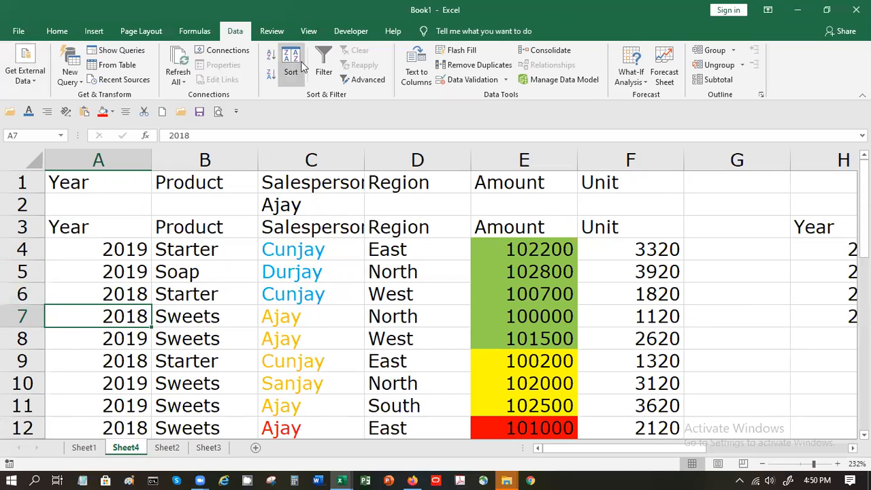
{"action": "left_click", "coordinate": [354, 79]}
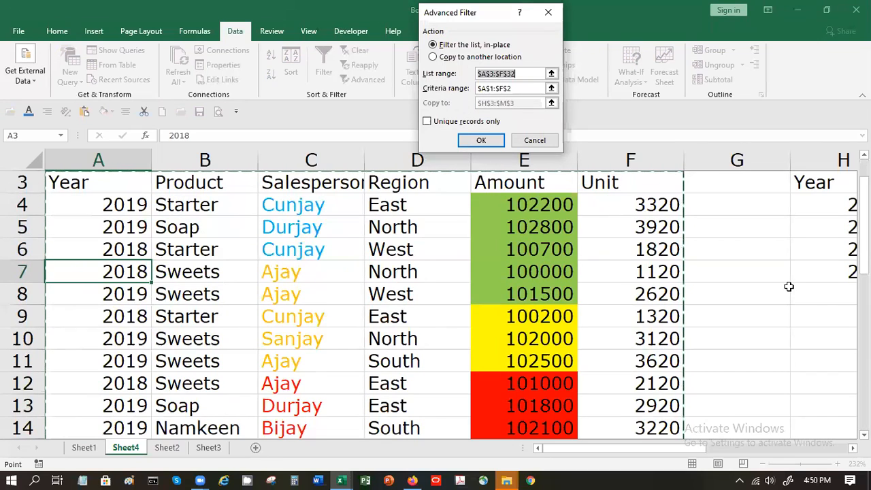
{"action": "scroll", "coordinate": [735, 293], "scroll_direction": "up", "scroll_amount": 1}
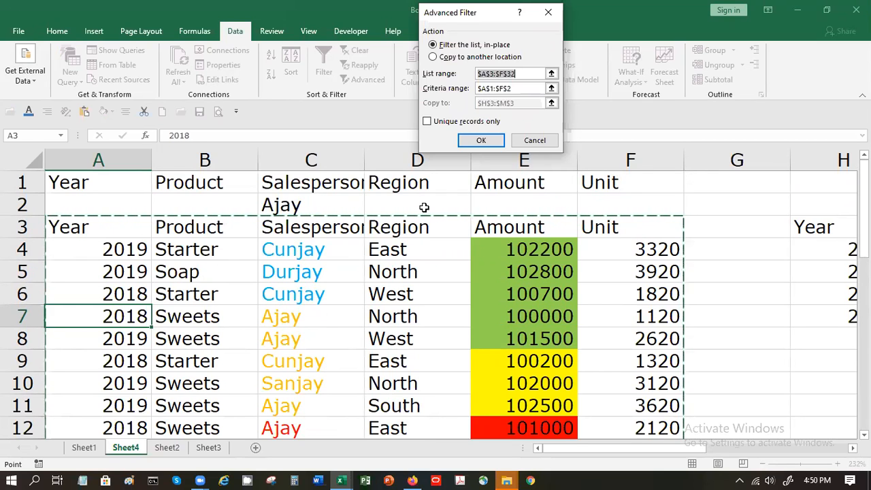
{"action": "key", "text": "Escape"}
Clear the salesperson criterion in C2 and enter East in D2 under the copied Region header
{"action": "left_click", "coordinate": [334, 214]}
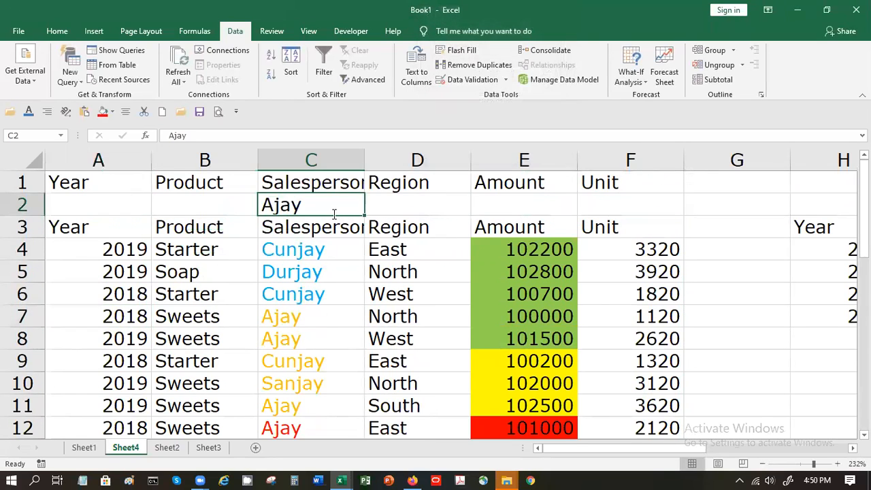
{"action": "key", "text": "Delete"}
{"action": "key", "text": "Right"}
{"action": "type", "text": "Rs"}
{"action": "key", "text": "BackSpace"}
{"action": "key", "text": "BackSpace"}
{"action": "type", "text": "East"}
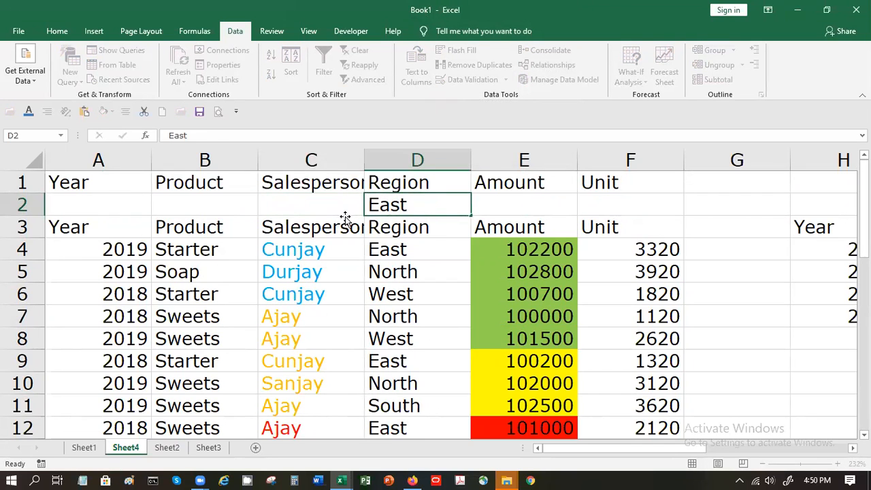
Examine the extracted salesperson records beside the sales table, then return to the table's Year header in A3
{"action": "left_click", "coordinate": [345, 218]}
{"action": "key", "text": "Right"}
{"action": "key", "text": "Right"}
{"action": "key", "text": "Right"}
{"action": "key", "text": "Right"}
{"action": "key", "text": "Right"}
{"action": "key", "text": "Right"}
{"action": "key", "text": "Right"}
{"action": "key", "text": "Right"}
{"action": "key", "text": "Right"}
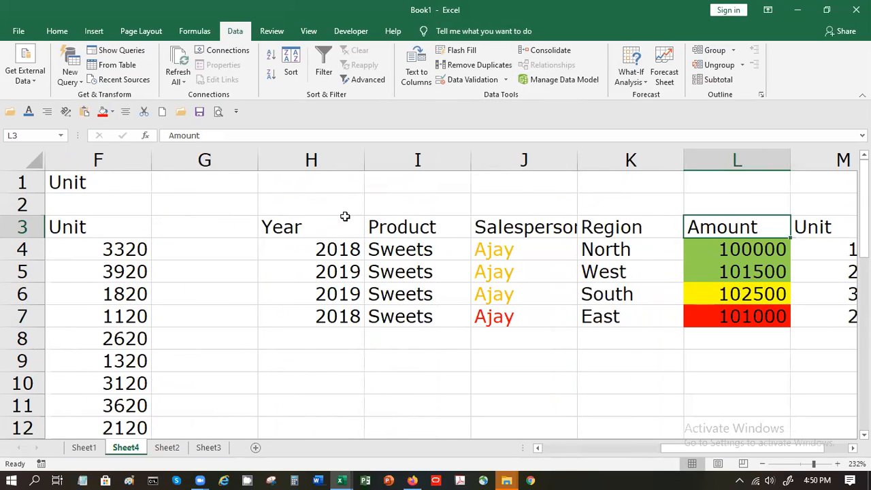
{"action": "key", "text": "Left"}
{"action": "key", "text": "Home"}
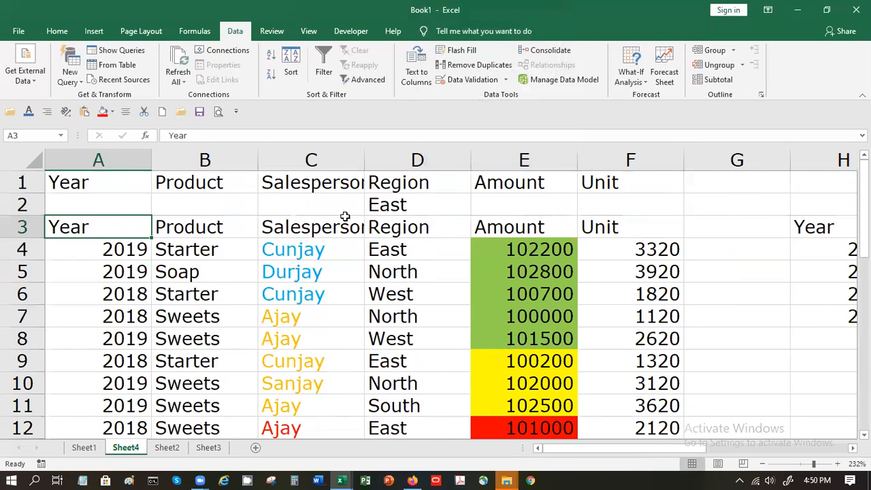
Run an Advanced Filter on A3:F32 with criteria range A1:F2, copying the matching records to H10 on Sheet4
{"action": "left_click", "coordinate": [366, 81]}
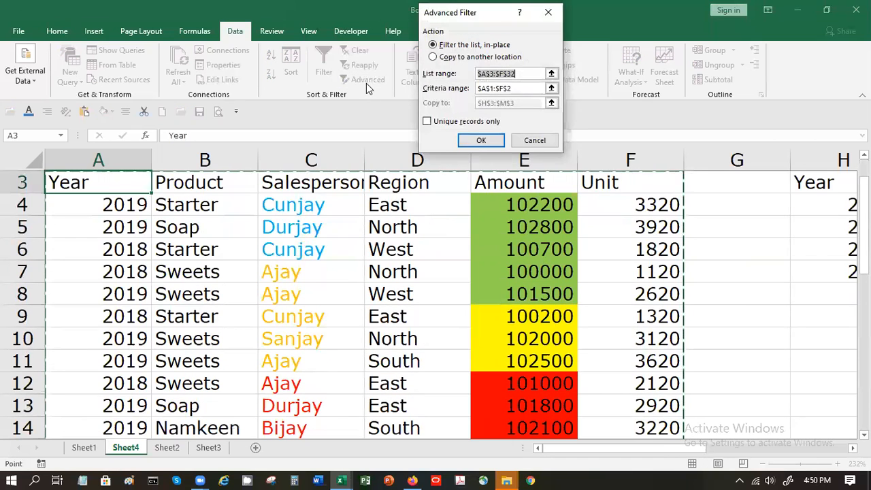
{"action": "left_click", "coordinate": [515, 89]}
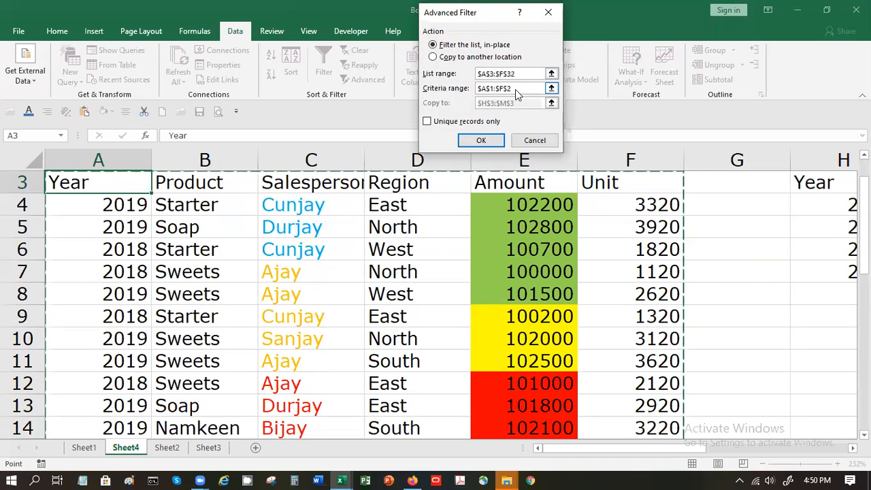
{"action": "left_click", "coordinate": [481, 56]}
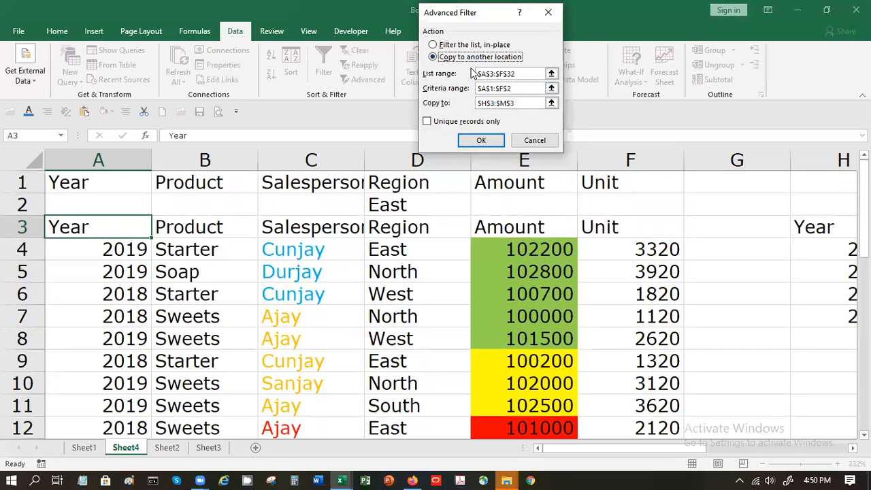
{"action": "left_click", "coordinate": [526, 103]}
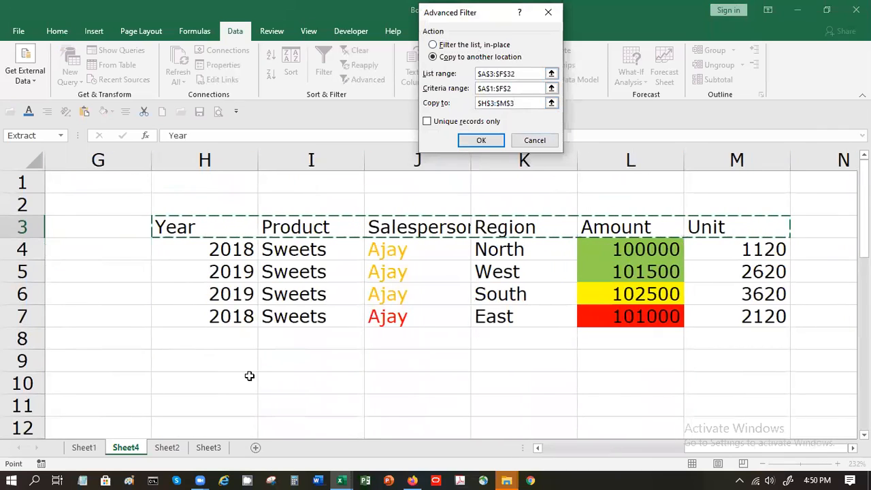
{"action": "left_click", "coordinate": [198, 380]}
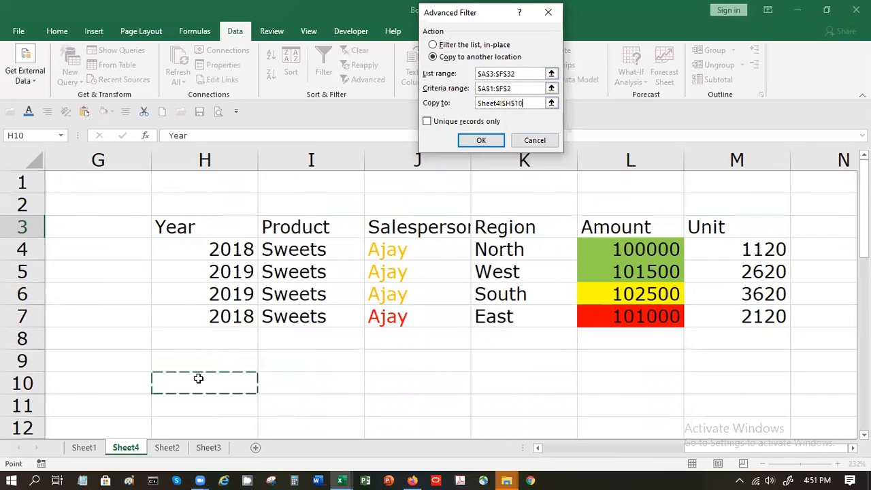
{"action": "left_click", "coordinate": [487, 141]}
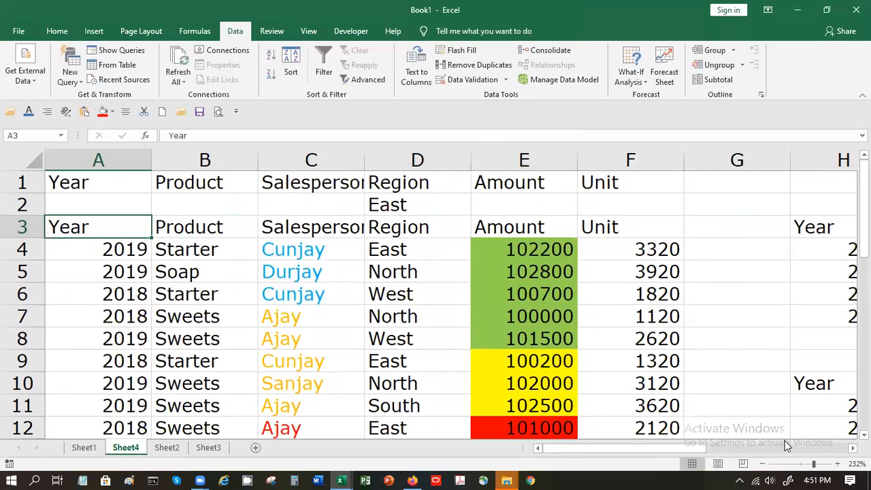
Review the extracted East region records from row 10 down, then return to the criteria headers in row 1
{"action": "left_click", "coordinate": [785, 445]}
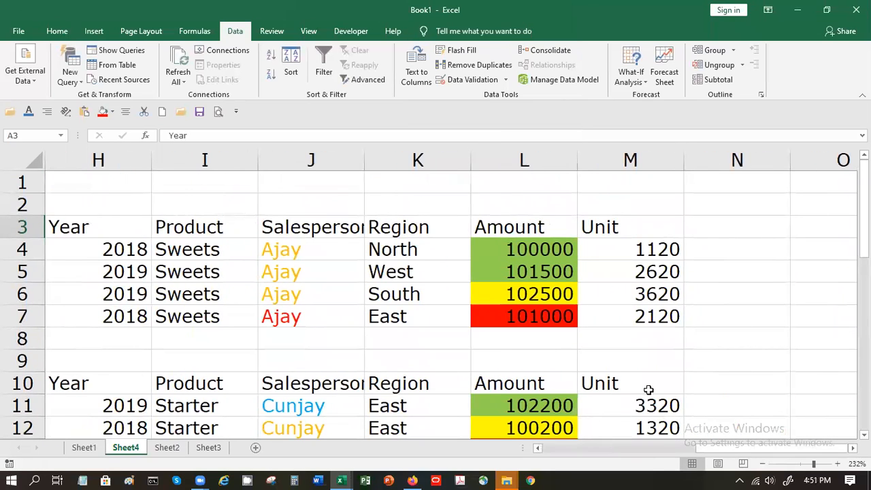
{"action": "scroll", "coordinate": [436, 299], "scroll_direction": "down", "scroll_amount": 4}
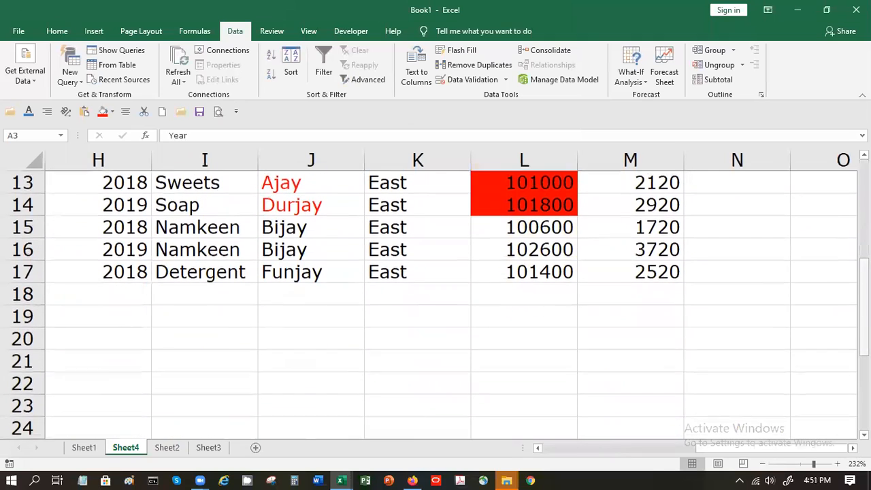
{"action": "left_click_drag", "start_coordinate": [864, 338], "coordinate": [865, 280]}
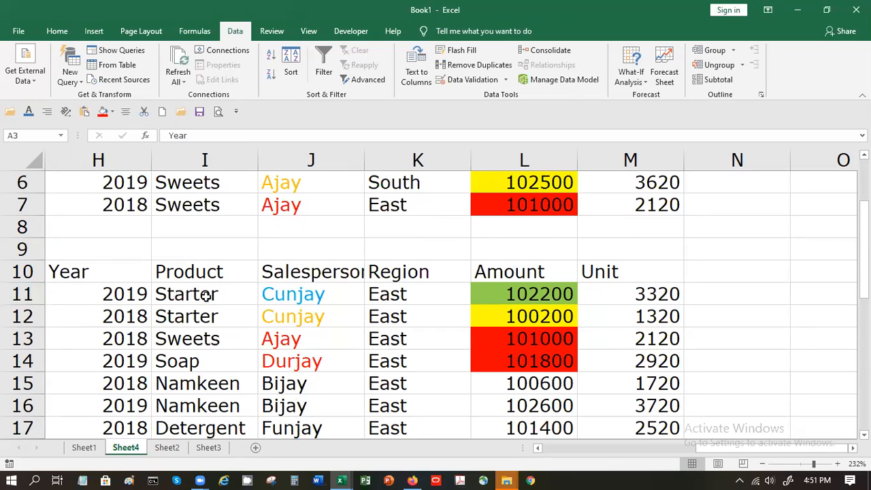
{"action": "key", "text": "Left"}
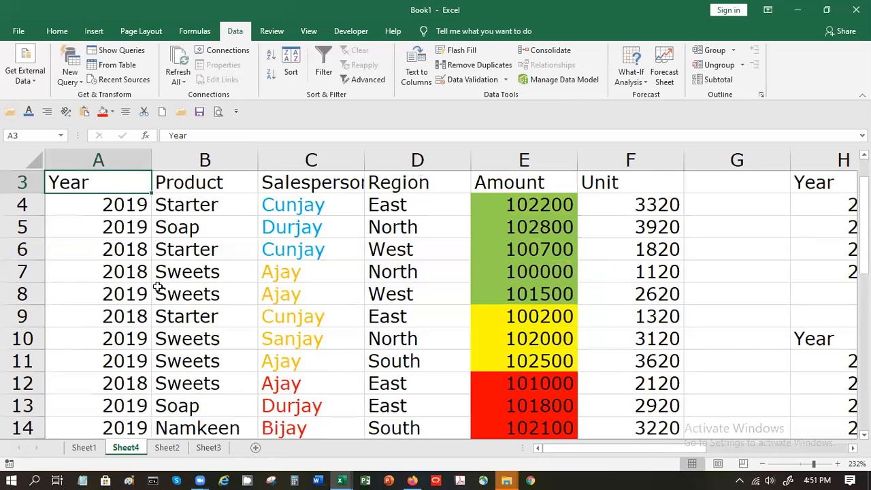
{"action": "key", "text": "Up"}
{"action": "key", "text": "Up"}
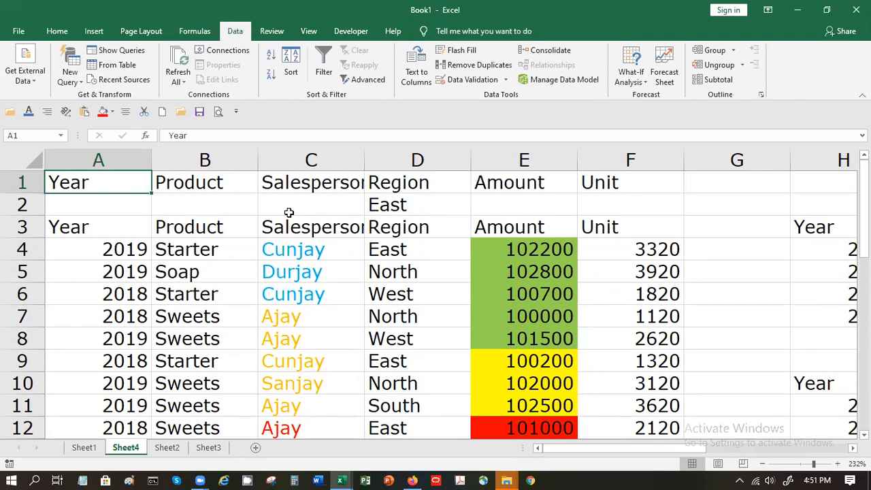
Start an Advanced Filter on the sales table A3:F32, set to copy the results to another location
{"action": "left_click", "coordinate": [110, 223]}
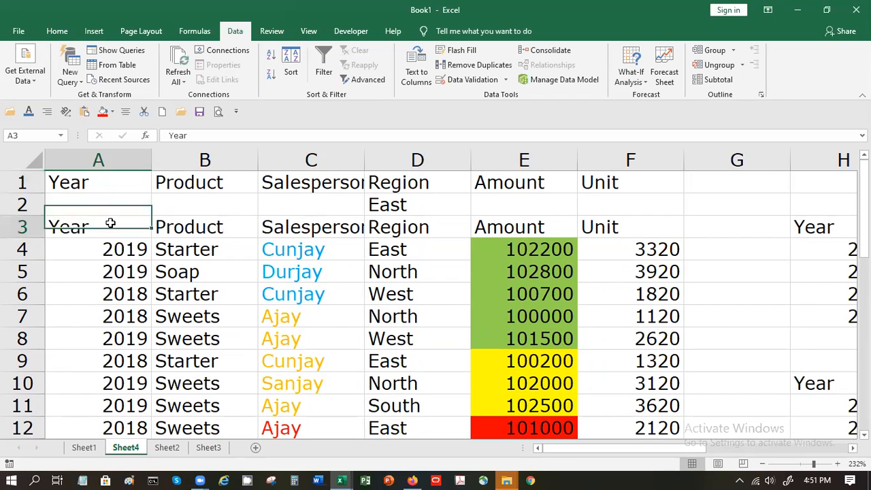
{"action": "left_click", "coordinate": [366, 80]}
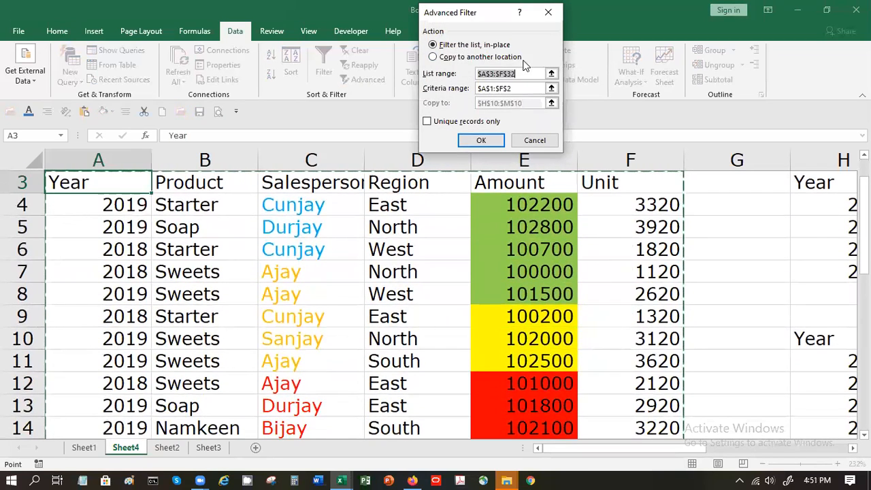
{"action": "left_click", "coordinate": [496, 57]}
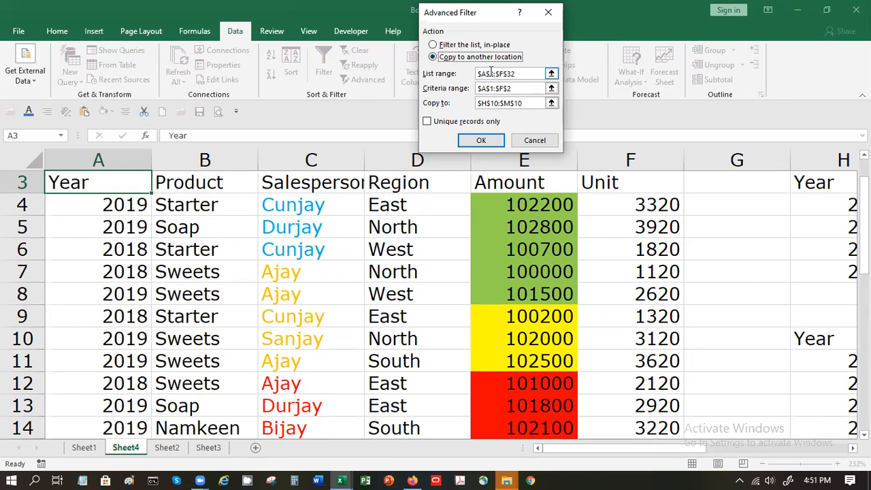
{"action": "left_click", "coordinate": [510, 76]}
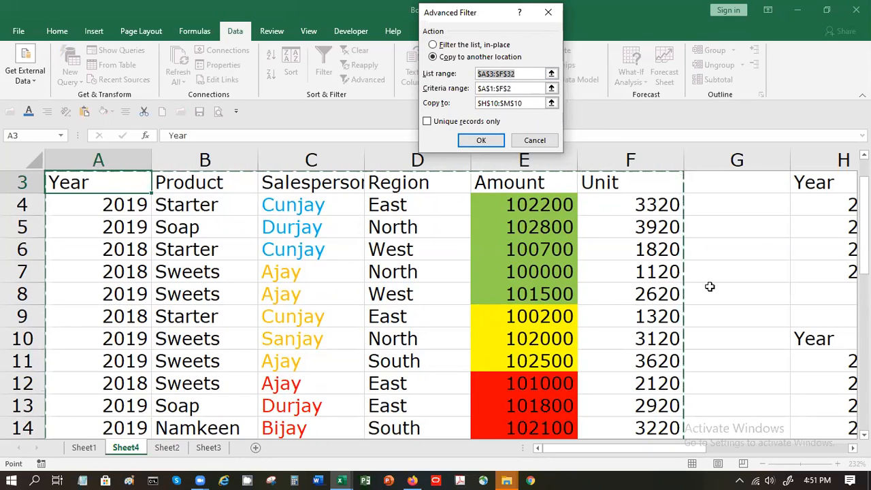
{"action": "scroll", "coordinate": [436, 299], "scroll_direction": "up", "scroll_amount": 1}
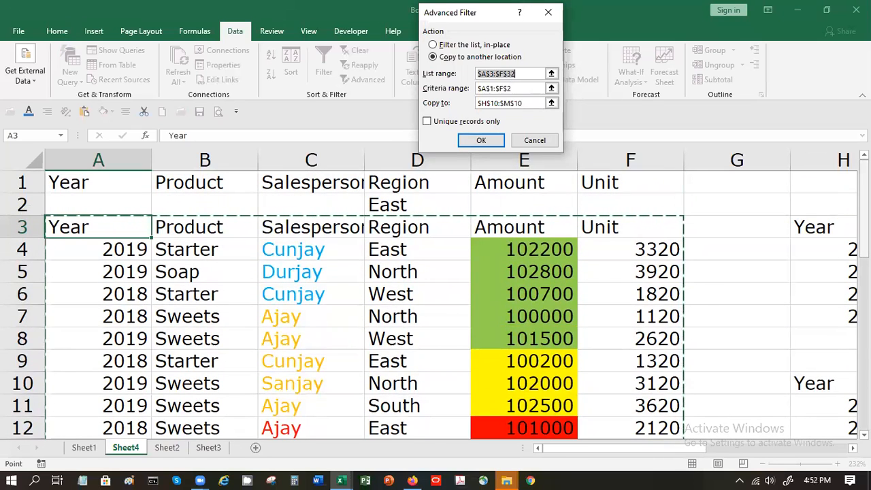
Set the Advanced Filter's criteria range to the header and criteria rows A1:F2
{"action": "left_click", "coordinate": [526, 88]}
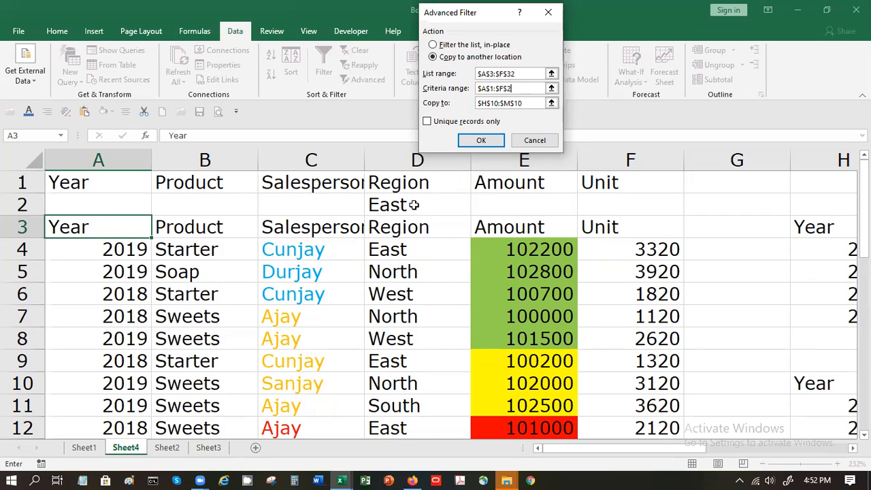
{"action": "left_click", "coordinate": [550, 89]}
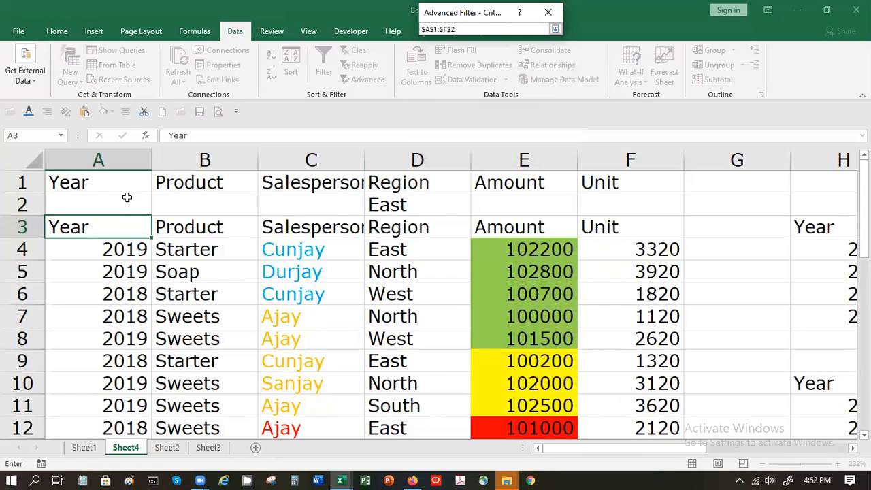
{"action": "left_click_drag", "start_coordinate": [70, 181], "coordinate": [586, 199]}
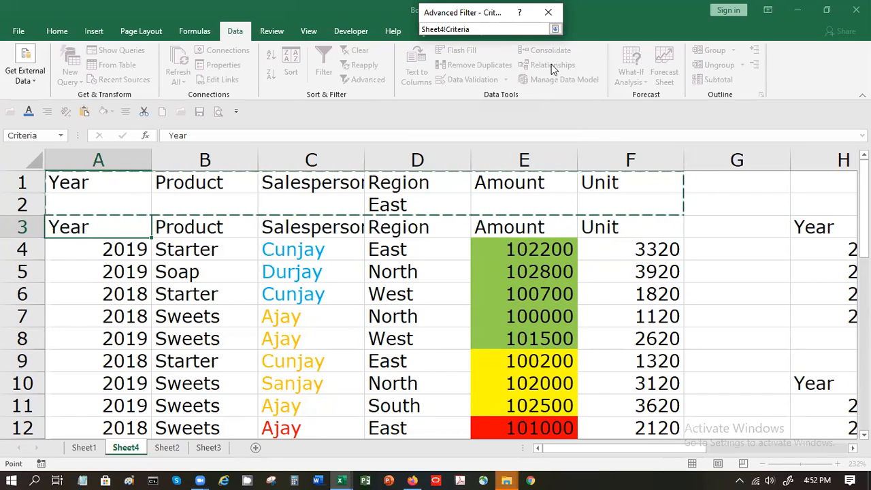
{"action": "left_click", "coordinate": [555, 31]}
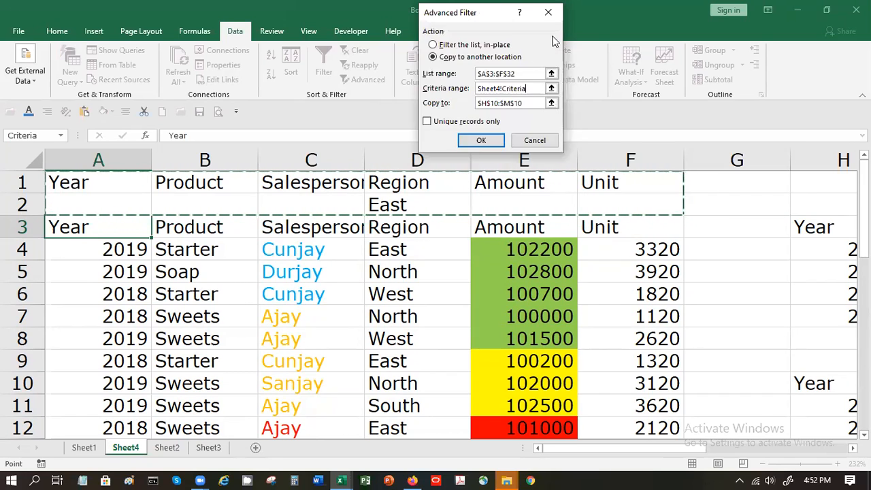
Try to set the copy destination to H19, beneath the extracted East records, and run the filter
{"action": "left_click", "coordinate": [503, 106]}
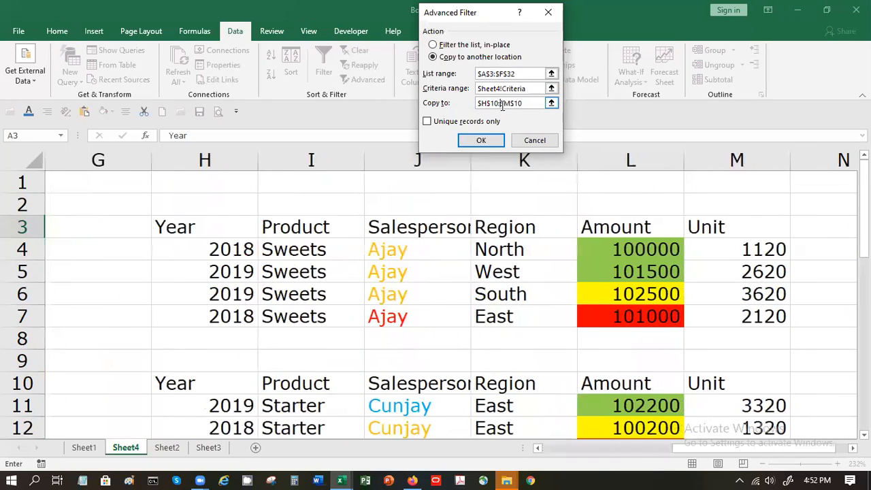
{"action": "mouse_move", "coordinate": [865, 233]}
{"action": "left_mouse_down"}
{"action": "mouse_move", "coordinate": [865, 287]}
{"action": "mouse_move", "coordinate": [865, 235]}
{"action": "left_mouse_up"}
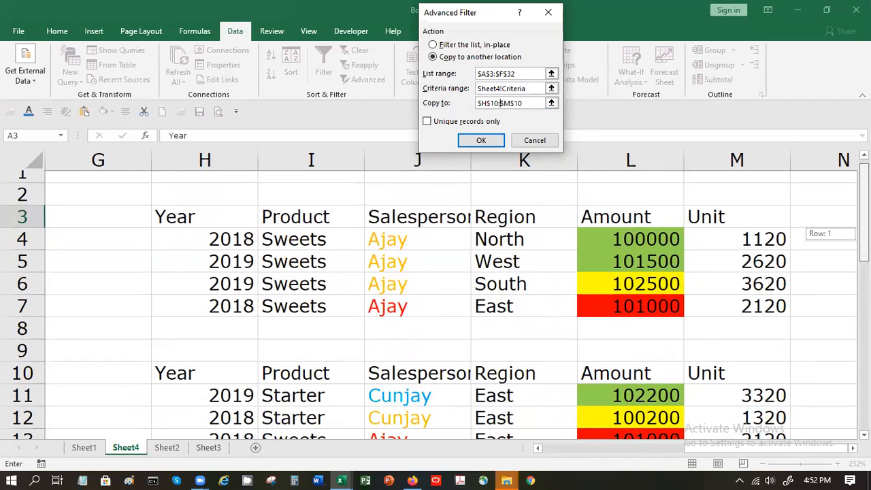
{"action": "left_click_drag", "start_coordinate": [864, 233], "coordinate": [840, 335]}
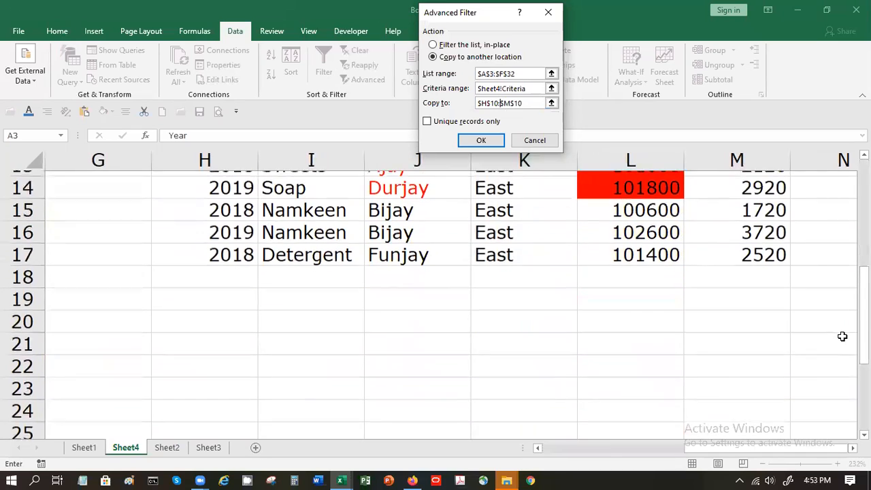
{"action": "left_click", "coordinate": [165, 301]}
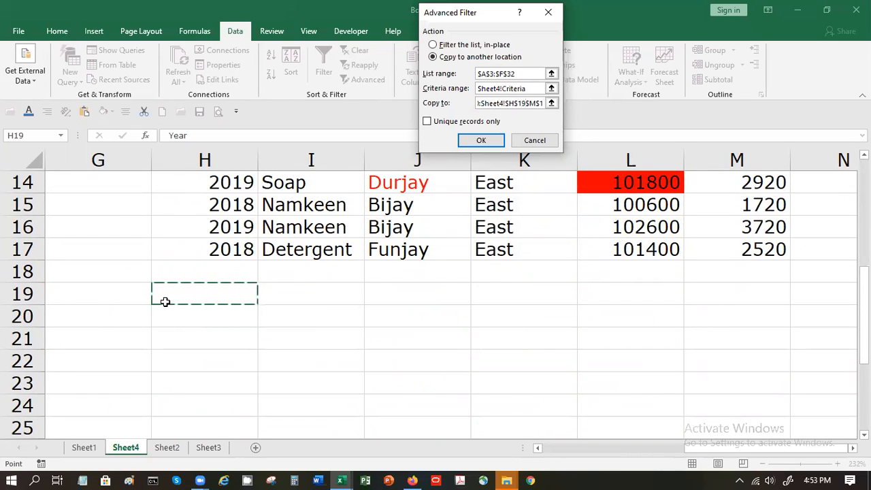
{"action": "key", "text": "Return"}
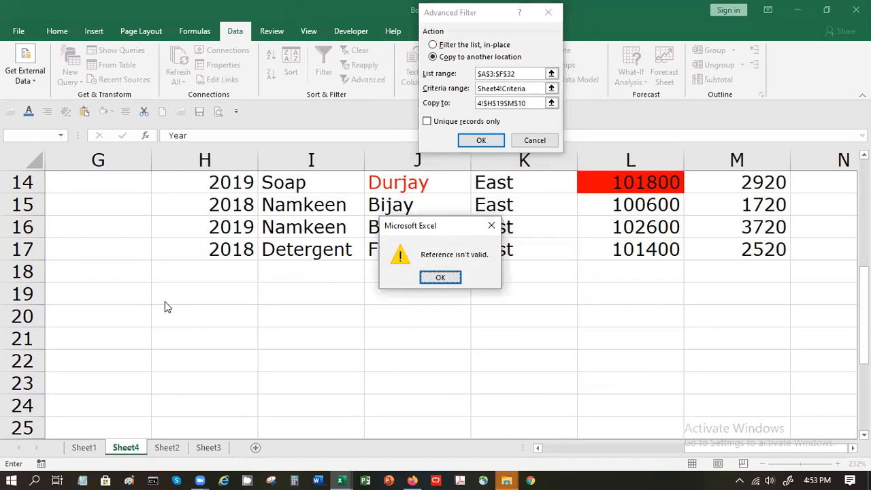
{"action": "key", "text": "Return"}
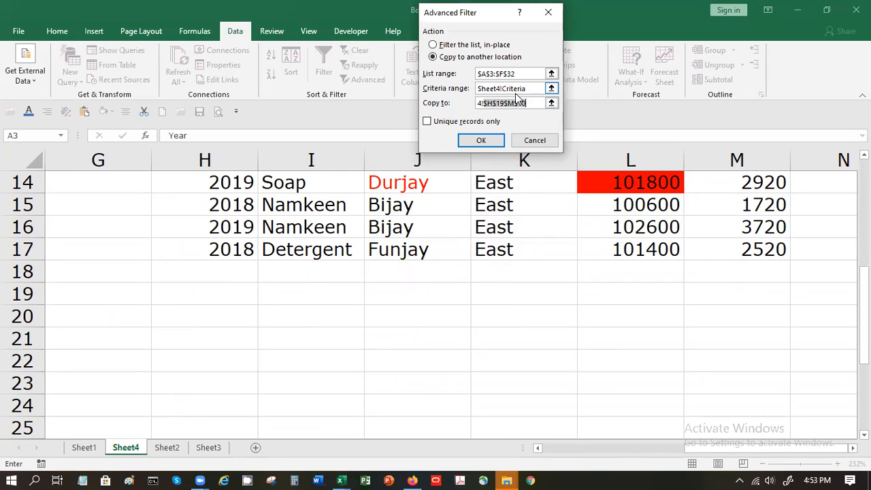
Try to correct the copy destination by editing the faulty reference and removing the stray A3 reference
{"action": "left_click", "coordinate": [482, 103]}
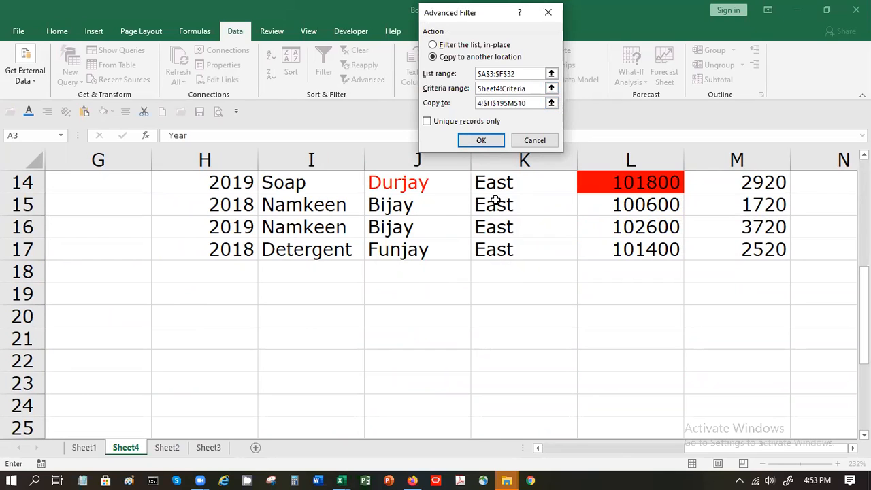
{"action": "key", "text": "Left"}
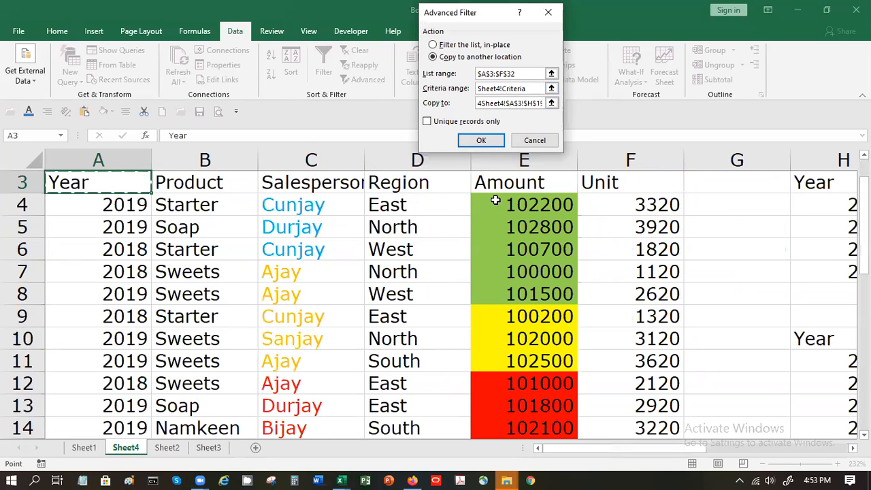
{"action": "key", "text": "Return"}
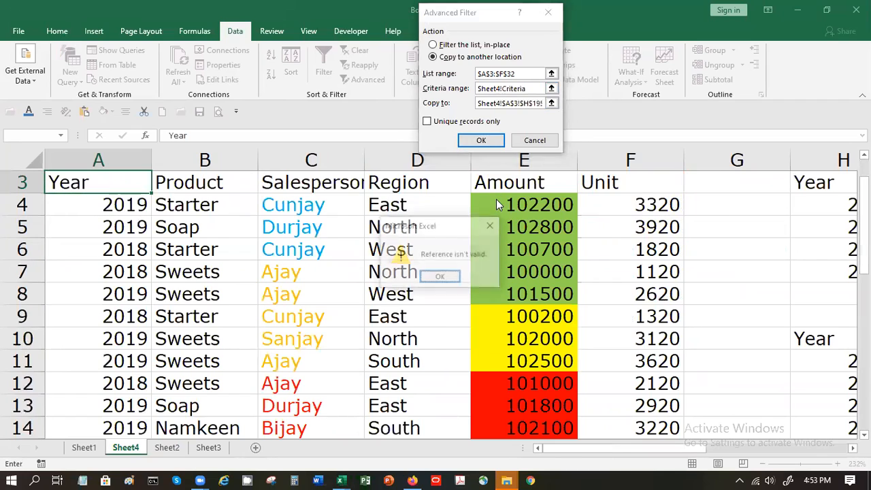
{"action": "key", "text": "Return"}
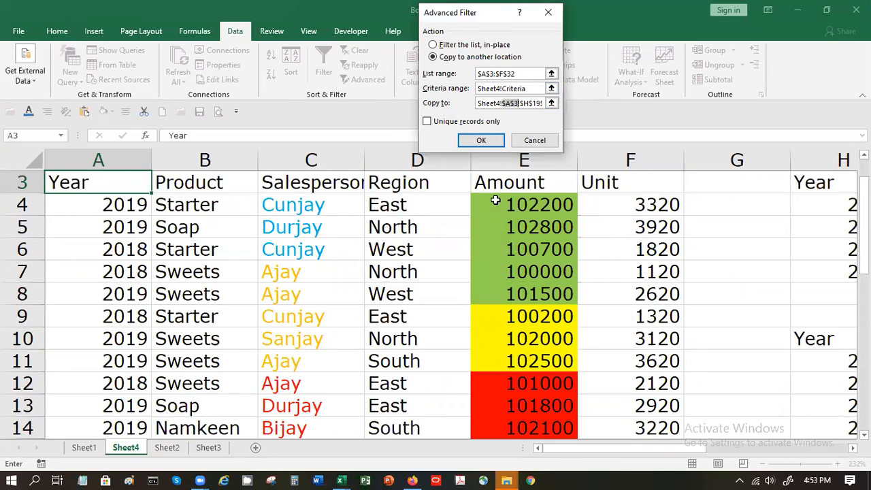
{"action": "key", "text": "Delete"}
{"action": "key", "text": "Return"}
{"action": "key", "text": "Return"}
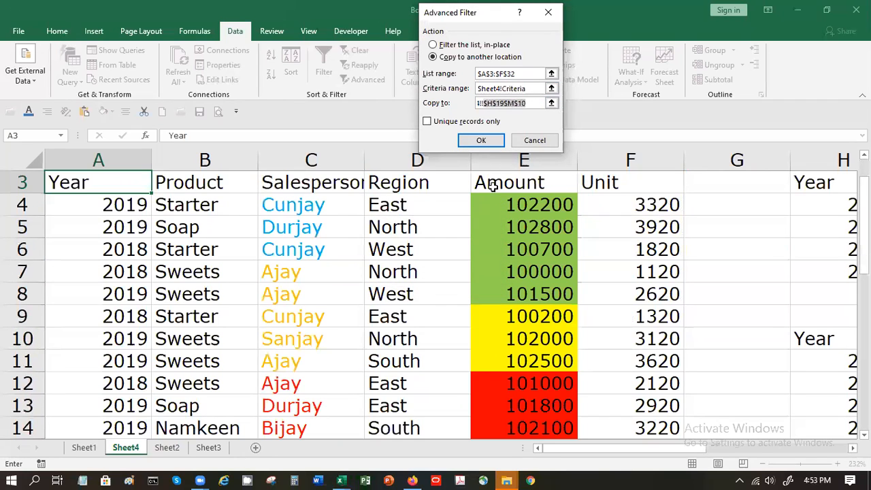
{"action": "left_click", "coordinate": [538, 104]}
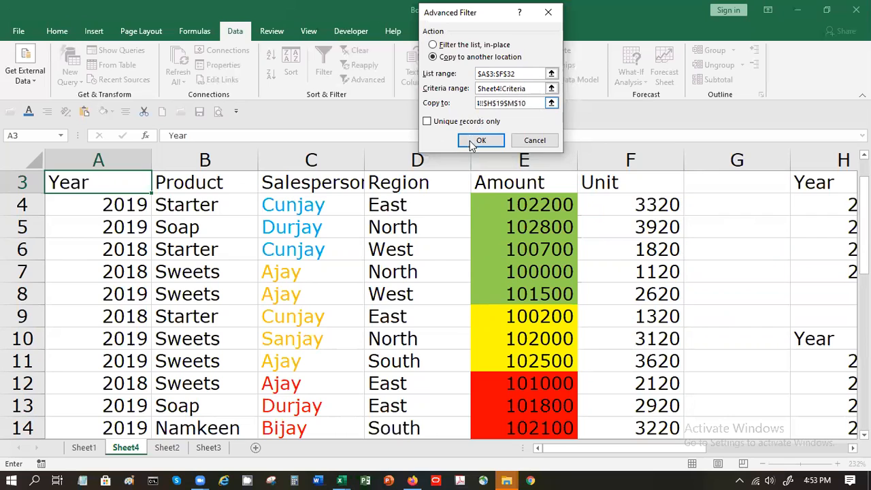
Replace the faulty copy destination with H20 on Sheet4 and run the Advanced Filter
{"action": "key", "text": "BackSpace"}
{"action": "key", "text": "BackSpace"}
{"action": "key", "text": "BackSpace"}
{"action": "key", "text": "BackSpace"}
{"action": "key", "text": "BackSpace"}
{"action": "key", "text": "BackSpace"}
{"action": "key", "text": "BackSpace"}
{"action": "key", "text": "BackSpace"}
{"action": "key", "text": "BackSpace"}
{"action": "key", "text": "BackSpace"}
{"action": "key", "text": "BackSpace"}
{"action": "key", "text": "BackSpace"}
{"action": "left_click", "coordinate": [552, 102]}
{"action": "left_click", "coordinate": [208, 448]}
{"action": "left_click", "coordinate": [117, 449]}
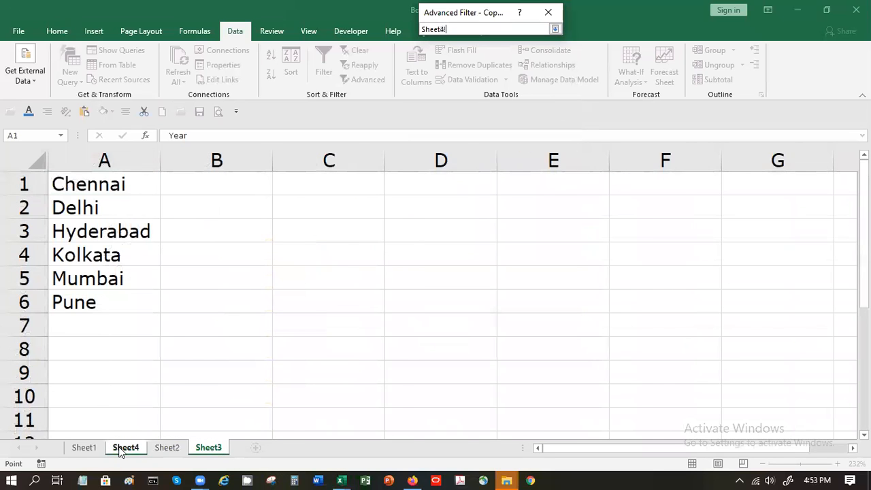
{"action": "scroll", "coordinate": [812, 237], "scroll_direction": "down", "scroll_amount": 4}
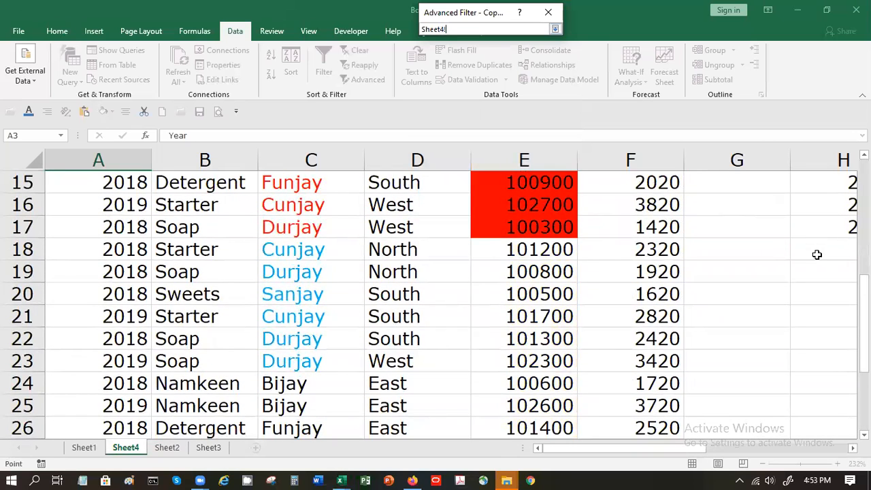
{"action": "left_click", "coordinate": [823, 291]}
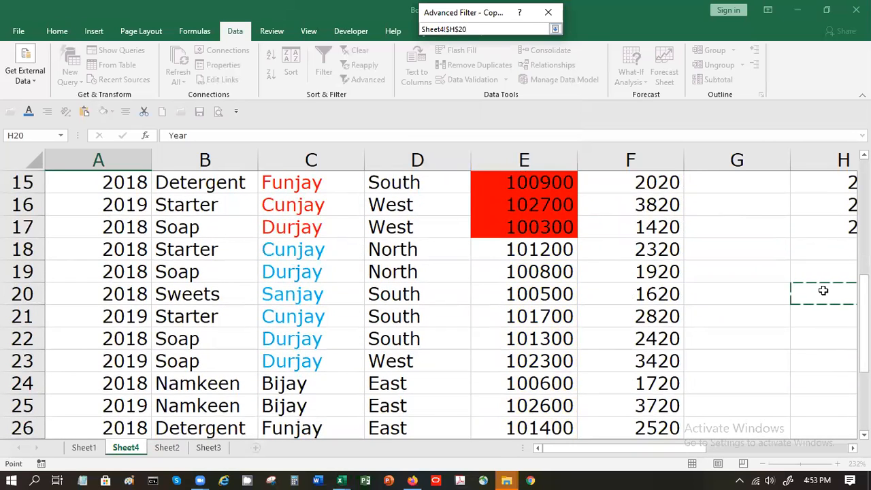
{"action": "left_click", "coordinate": [555, 29]}
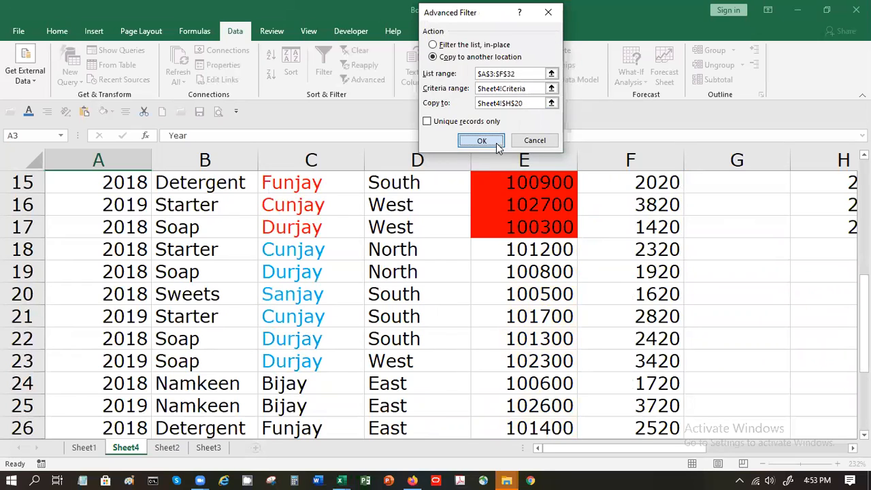
{"action": "left_click", "coordinate": [482, 140]}
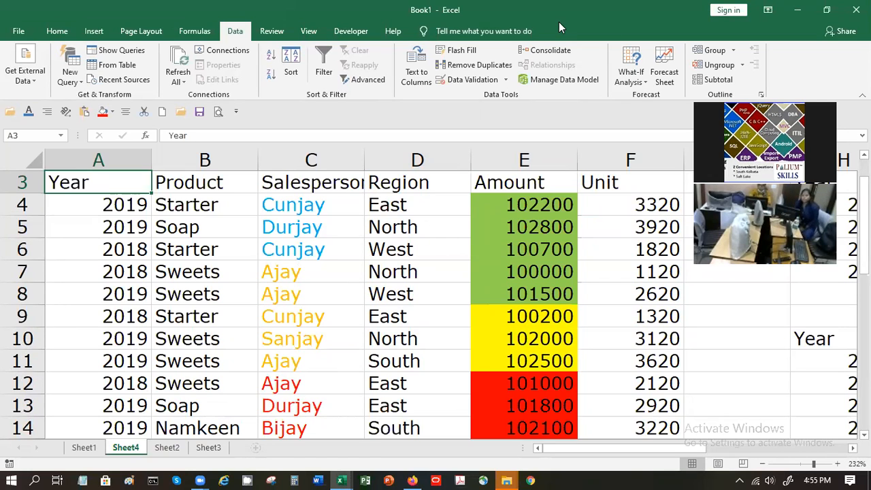
Enter the salesperson's first name as a criterion in C2, beside the East region criterion
{"action": "left_click", "coordinate": [320, 194]}
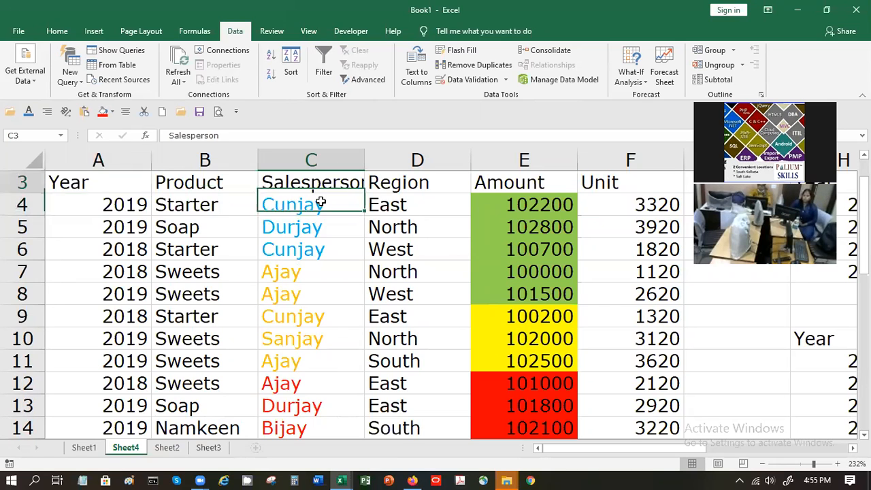
{"action": "scroll", "coordinate": [321, 202], "scroll_direction": "up", "scroll_amount": 1}
{"action": "left_click", "coordinate": [321, 202]}
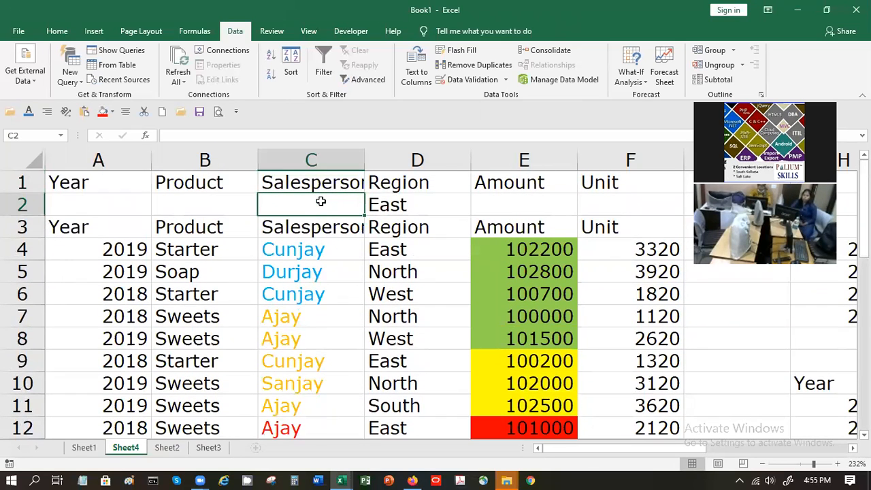
{"action": "key", "text": "Right"}
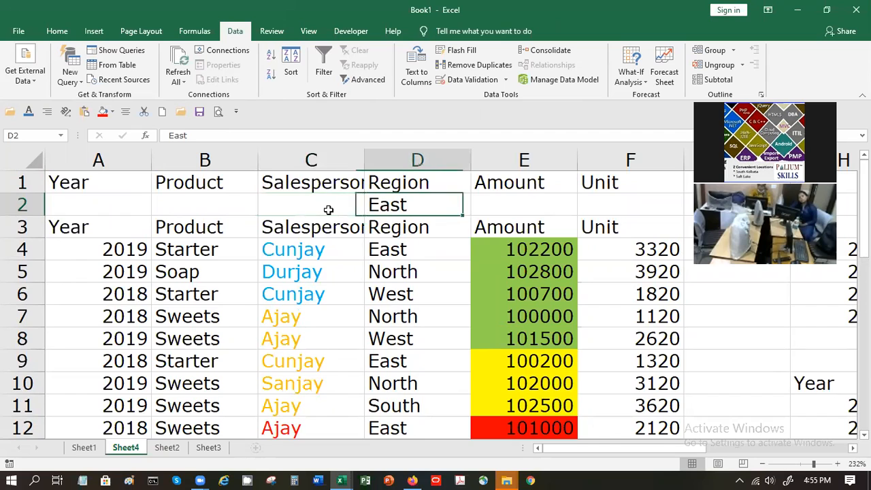
{"action": "key", "text": "Left"}
{"action": "type", "text": "Ajay"}
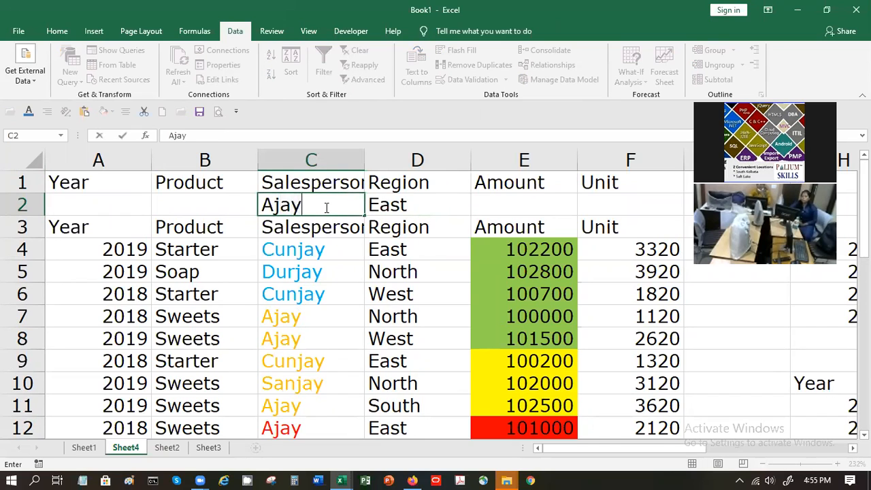
{"action": "key", "text": "Return"}
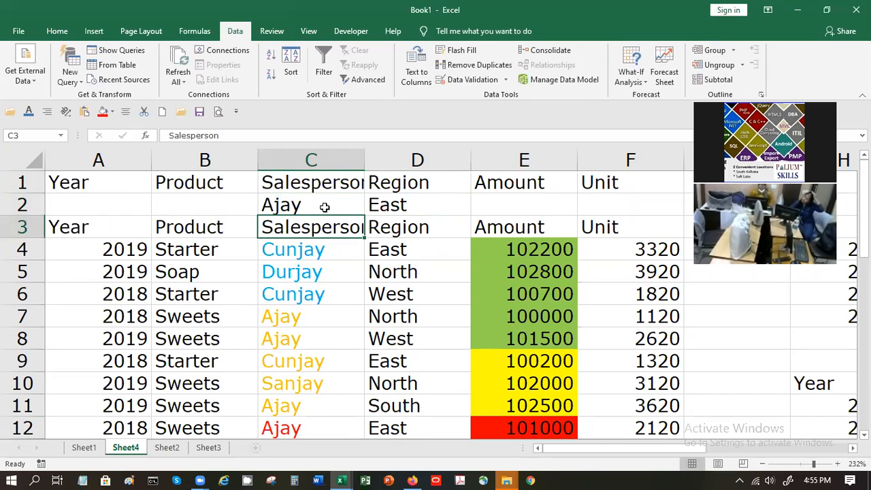
Set up an Advanced Filter of A3:F32 with criteria A1:F2, copying to another location, and try H29 as the destination
{"action": "left_click", "coordinate": [371, 80]}
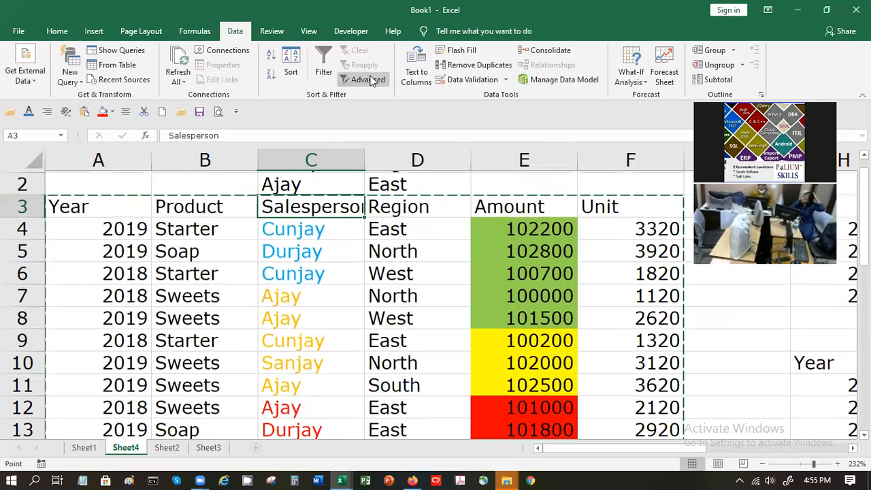
{"action": "left_click", "coordinate": [519, 88]}
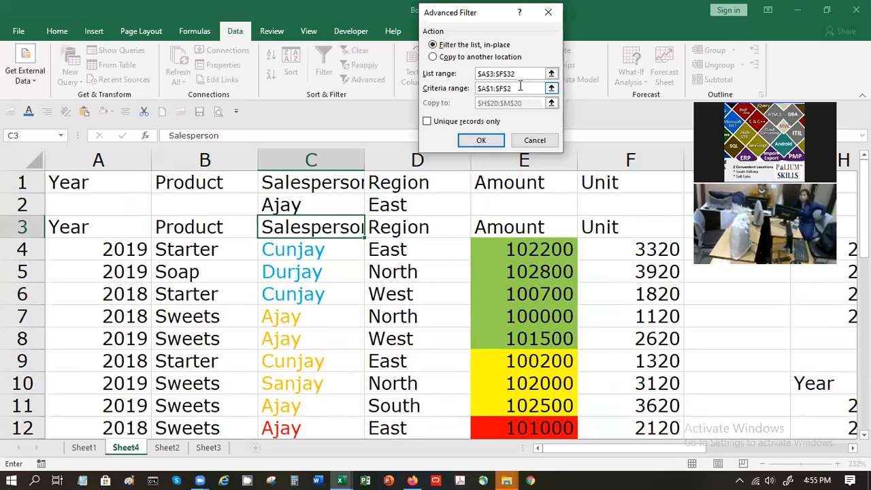
{"action": "left_click", "coordinate": [455, 56]}
{"action": "left_click", "coordinate": [509, 102]}
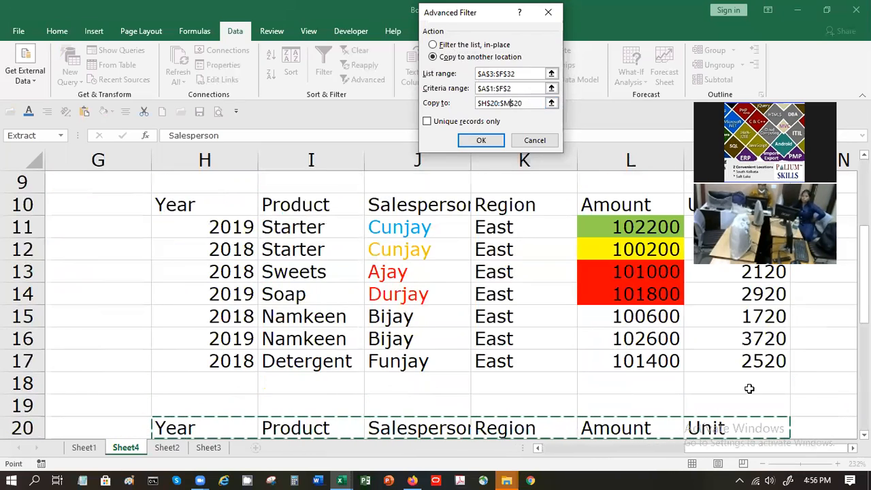
{"action": "left_click", "coordinate": [853, 448]}
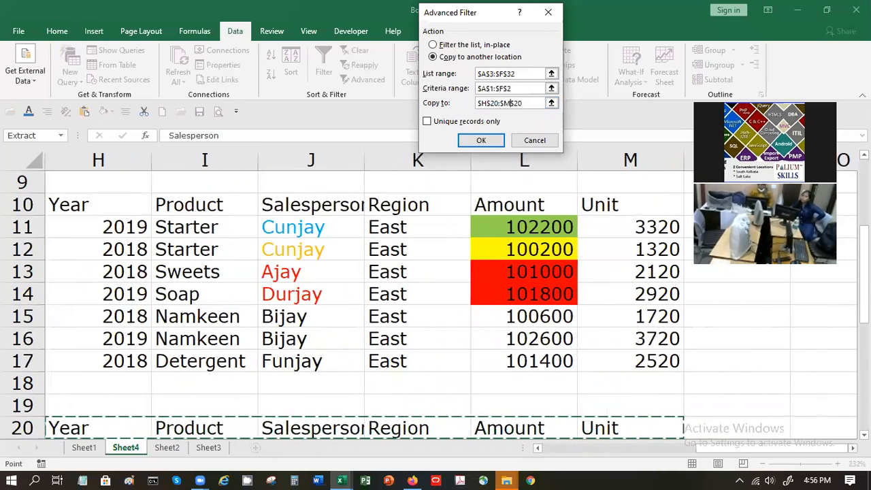
{"action": "left_click", "coordinate": [865, 435]}
{"action": "scroll", "coordinate": [180, 395], "scroll_direction": "down", "scroll_amount": 5}
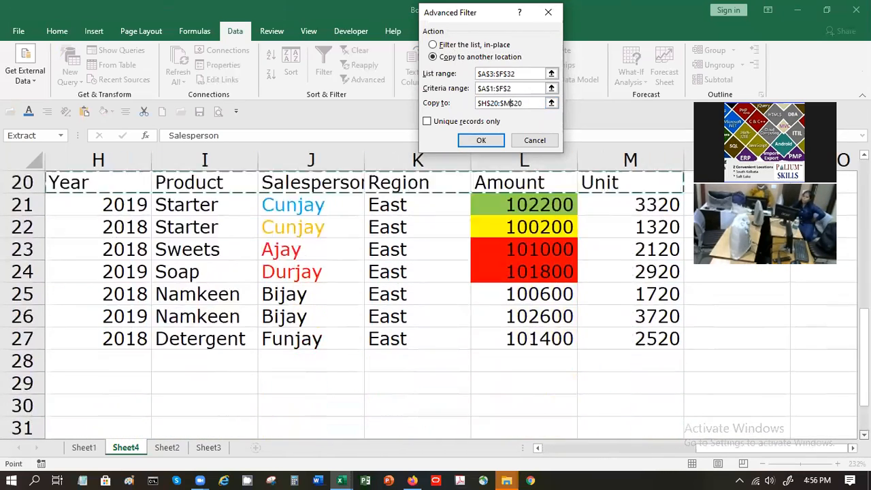
{"action": "left_click", "coordinate": [64, 265]}
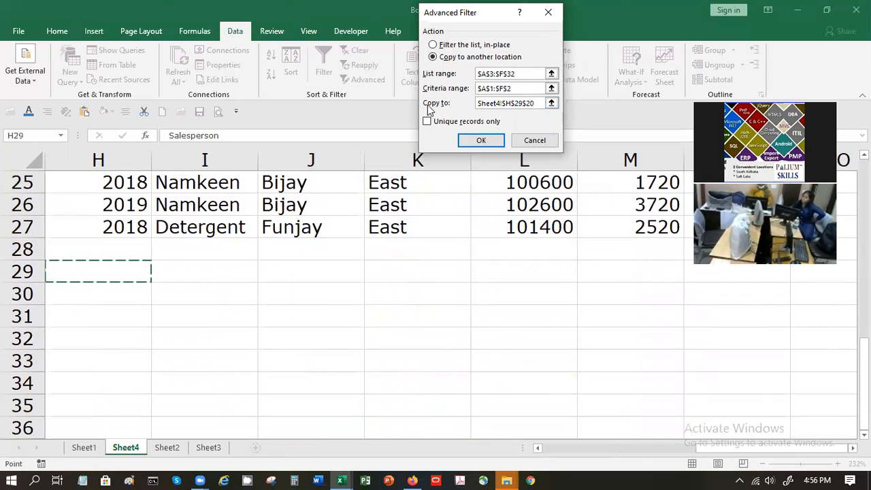
Replace the faulty copy destination with H30 on Sheet4 and run the Advanced Filter
{"action": "left_click_drag", "start_coordinate": [536, 104], "coordinate": [417, 104]}
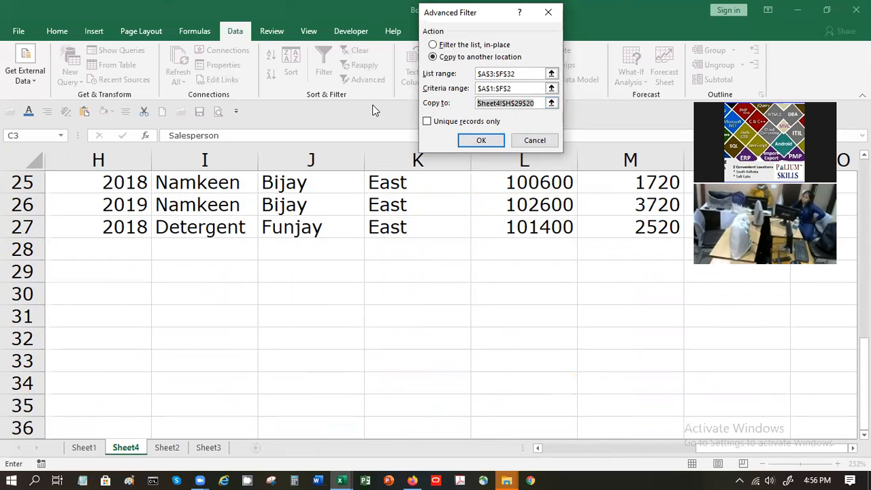
{"action": "key", "text": "BackSpace"}
{"action": "left_click", "coordinate": [96, 287]}
{"action": "left_click", "coordinate": [471, 141]}
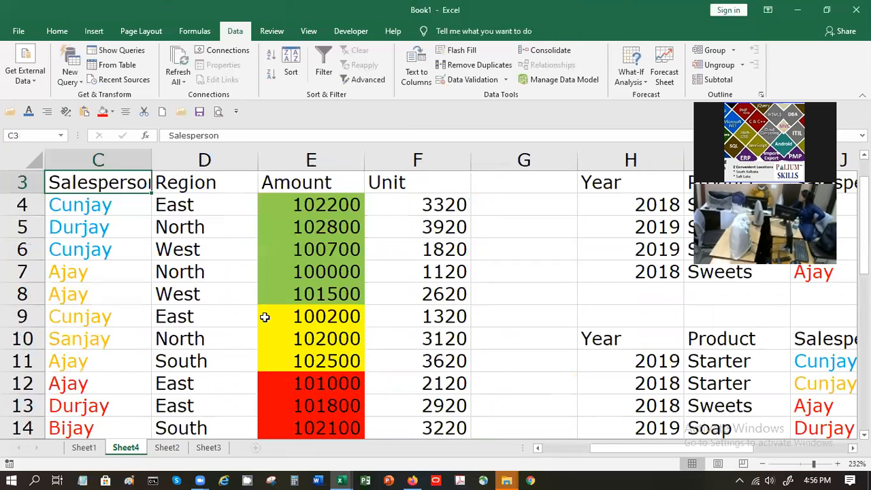
Examine the records extracted at H30 for the combined salesperson and region criteria
{"action": "left_click", "coordinate": [291, 307]}
{"action": "key", "text": "Page_Down"}
{"action": "key", "text": "Page_Down"}
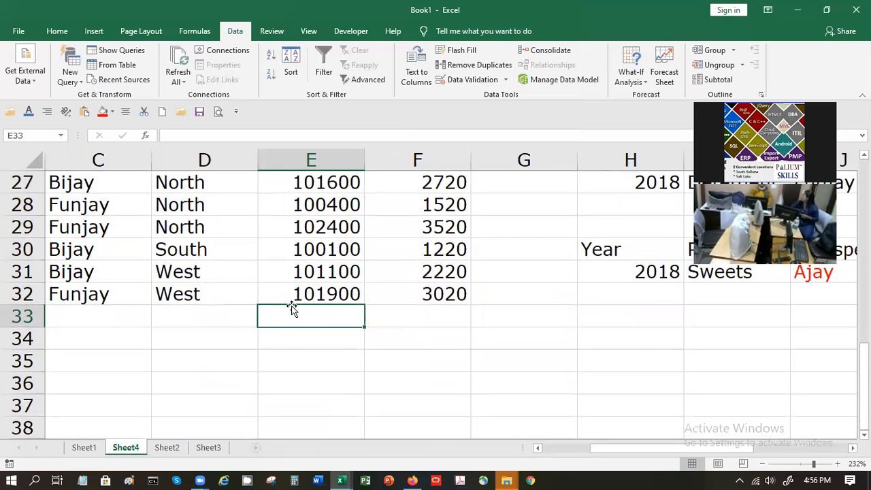
{"action": "key", "text": "Right"}
{"action": "key", "text": "Right"}
{"action": "key", "text": "Right"}
{"action": "key", "text": "Right"}
{"action": "key", "text": "Right"}
{"action": "key", "text": "Right"}
{"action": "key", "text": "Right"}
{"action": "key", "text": "Right"}
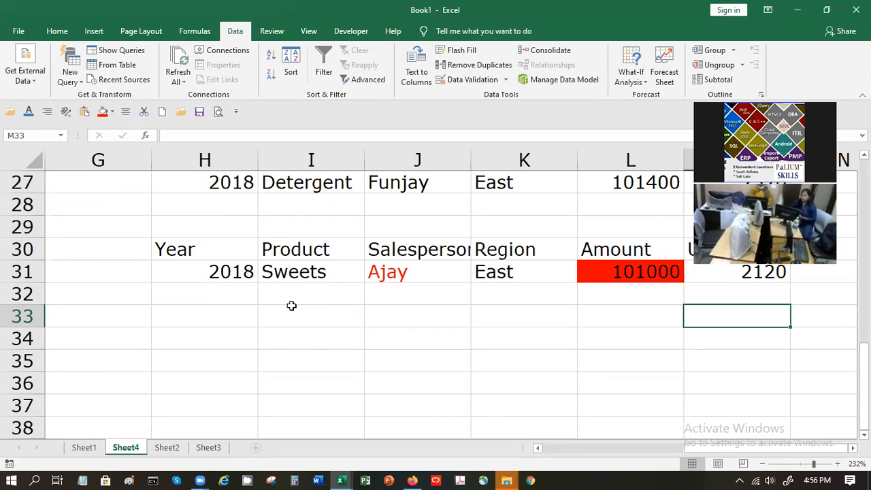
Turn on AutoFilter for the sales table from its Year header in A3
{"action": "key", "text": "Left"}
{"action": "key", "text": "Home"}
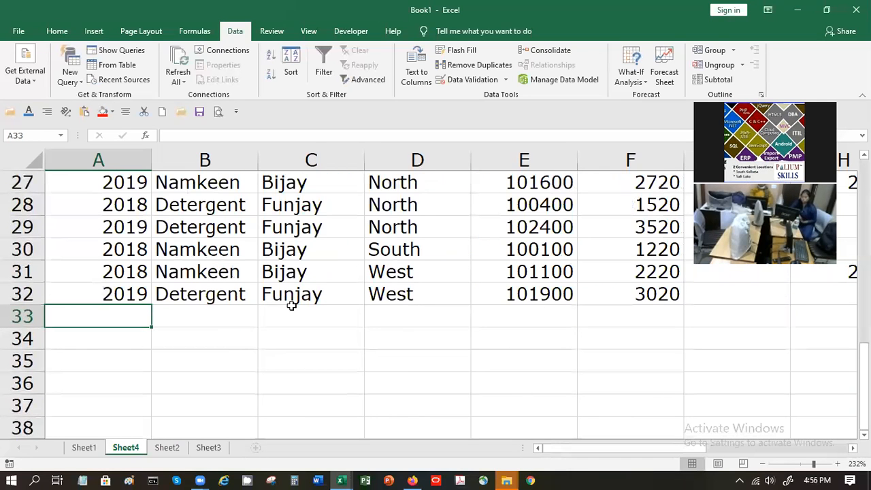
{"action": "key", "text": "Up"}
{"action": "key", "text": "Up"}
{"action": "key", "text": "Up"}
{"action": "key", "text": "Up"}
{"action": "key", "text": "Up"}
{"action": "key", "text": "Up"}
{"action": "key", "text": "Up"}
{"action": "key", "text": "Up"}
{"action": "key", "text": "Up"}
{"action": "key", "text": "Up"}
{"action": "key", "text": "Up"}
{"action": "key", "text": "Up"}
{"action": "key", "text": "Up"}
{"action": "key", "text": "Up"}
{"action": "key", "text": "Up"}
{"action": "key", "text": "Up"}
{"action": "key", "text": "Up"}
{"action": "key", "text": "Up"}
{"action": "key", "text": "Up"}
{"action": "key", "text": "Up"}
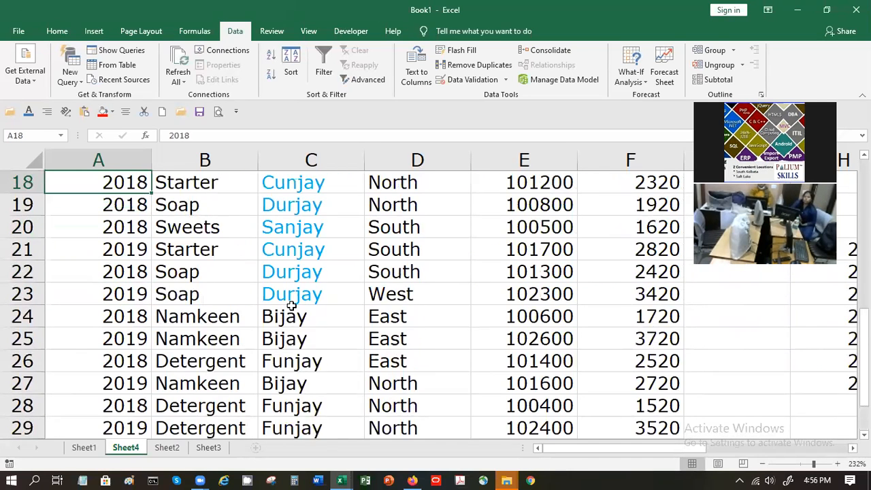
{"action": "key", "text": "Up"}
{"action": "key", "text": "Up"}
{"action": "key", "text": "Up"}
{"action": "key", "text": "Up"}
{"action": "key", "text": "Up"}
{"action": "key", "text": "Up"}
{"action": "key", "text": "Up"}
{"action": "key", "text": "Up"}
{"action": "key", "text": "Up"}
{"action": "key", "text": "Up"}
{"action": "key", "text": "Up"}
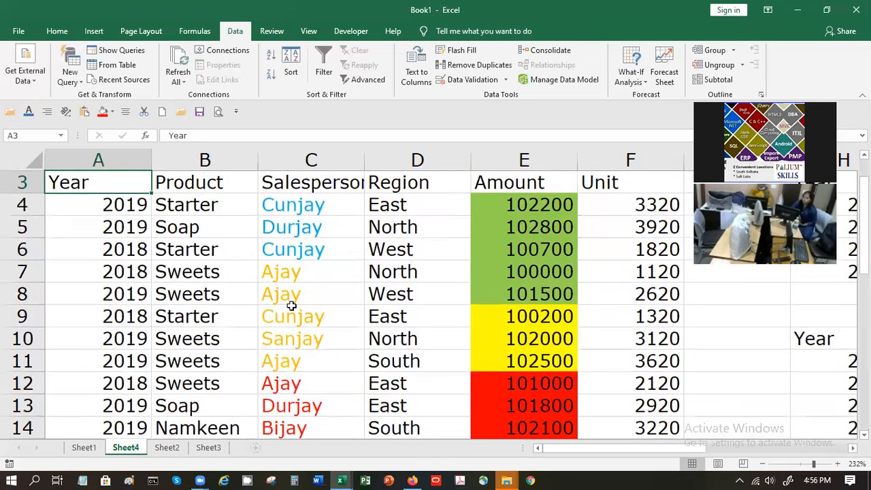
{"action": "key", "text": "Down"}
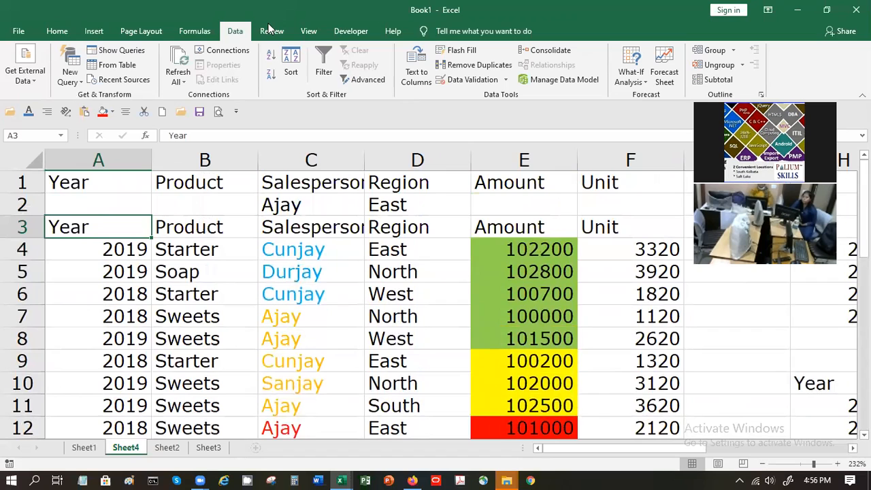
{"action": "key", "text": "ctrl+shift+l"}
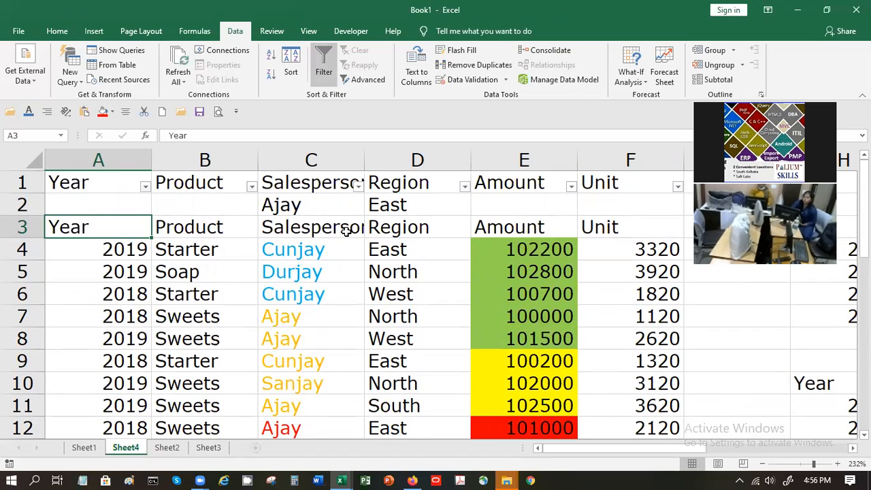
{"action": "key", "text": "ctrl+shift+l"}
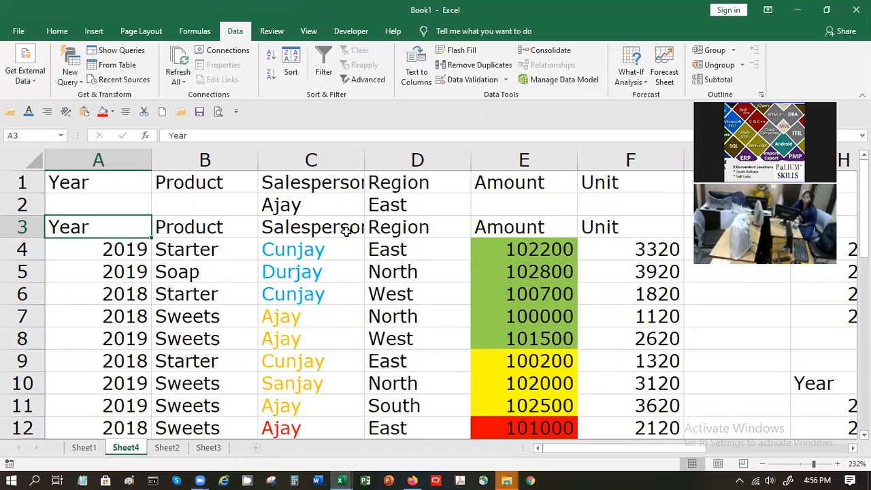
{"action": "left_click", "coordinate": [324, 69]}
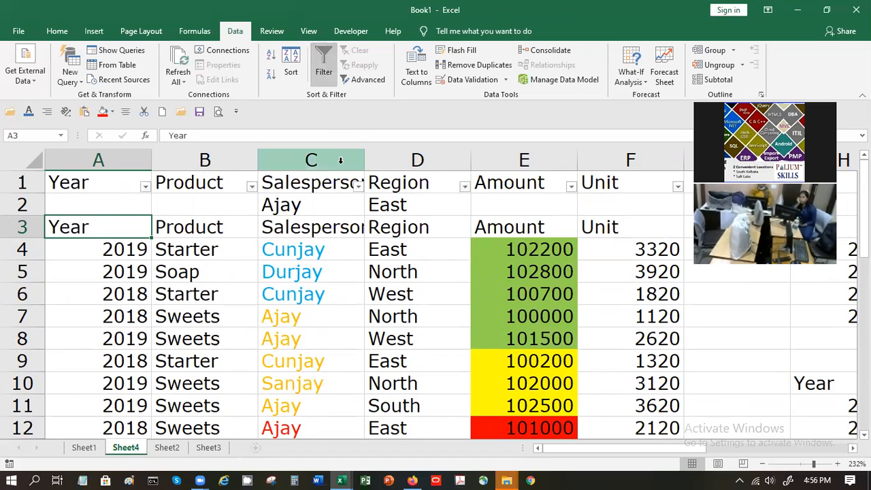
Filter the Salesperson column to show only the salesperson named in C2
{"action": "left_click", "coordinate": [358, 187]}
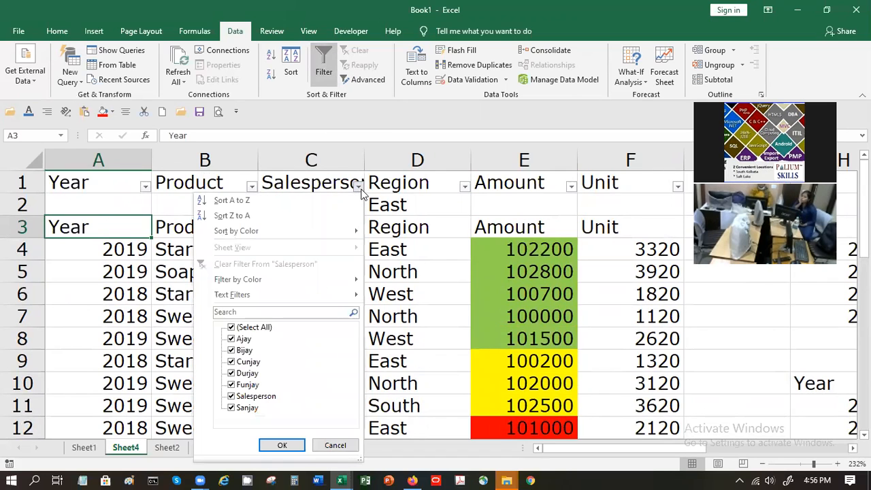
{"action": "left_click", "coordinate": [245, 328]}
{"action": "left_click", "coordinate": [244, 339]}
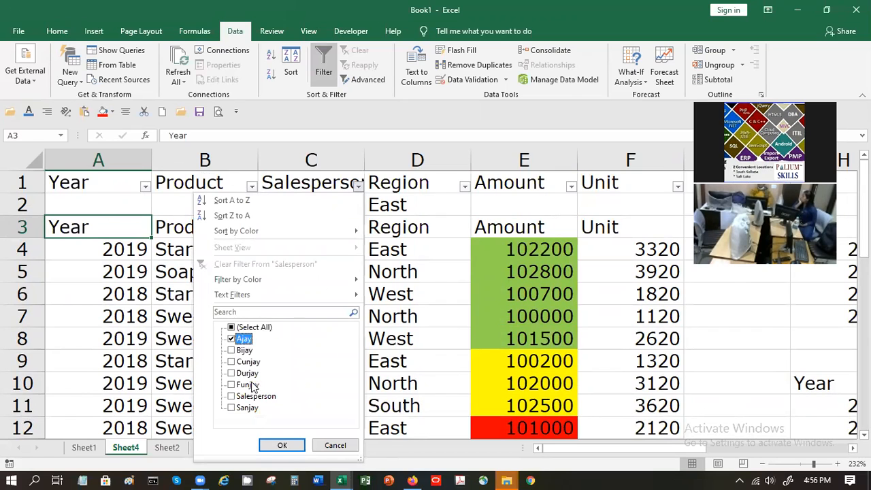
{"action": "left_click", "coordinate": [279, 445]}
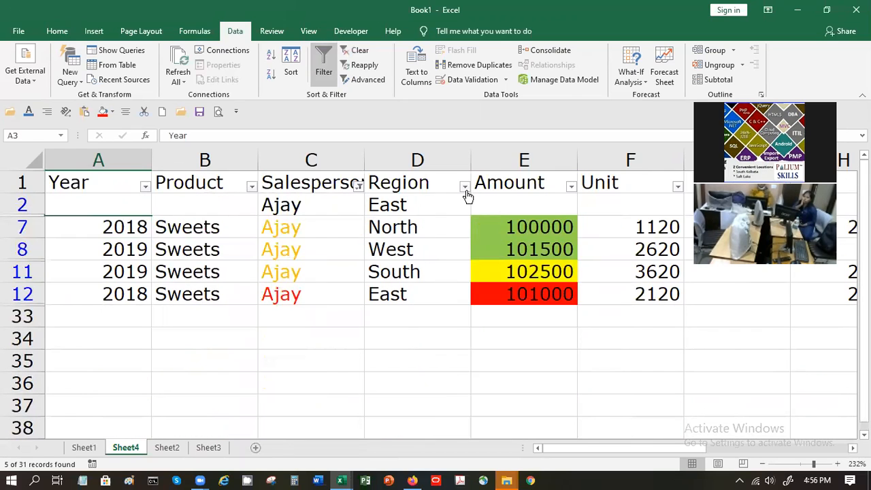
Filter the Region column to show only East
{"action": "left_click", "coordinate": [465, 186]}
{"action": "left_click", "coordinate": [358, 328]}
{"action": "left_click", "coordinate": [350, 339]}
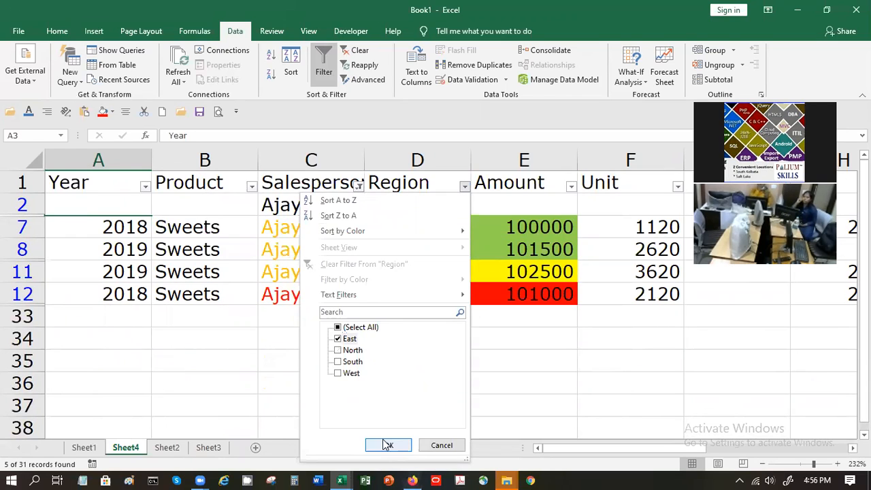
{"action": "left_click", "coordinate": [388, 445]}
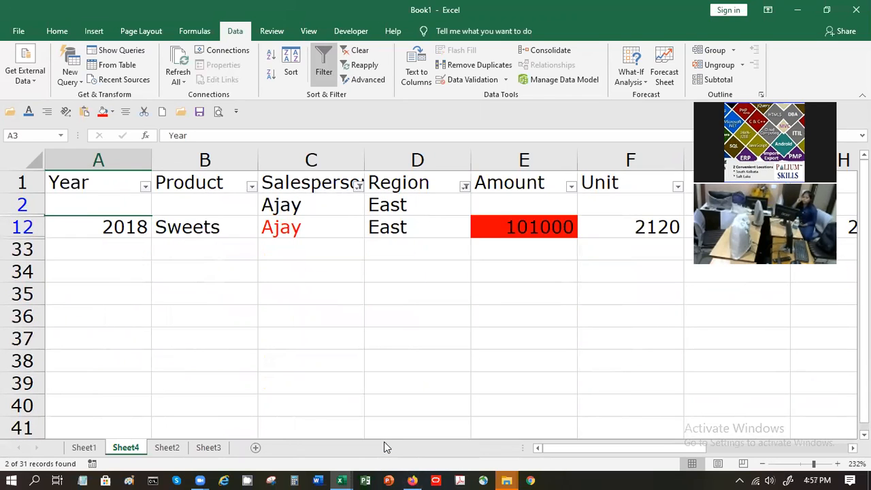
Copy the filtered record in A12:F12
{"action": "left_click", "coordinate": [415, 230]}
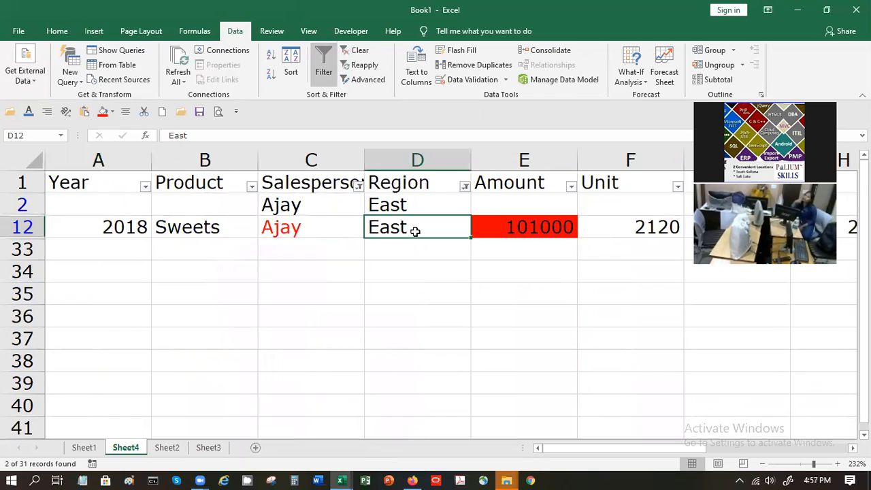
{"action": "key", "text": "Left"}
{"action": "key", "text": "Home"}
{"action": "key", "text": "shift+Right"}
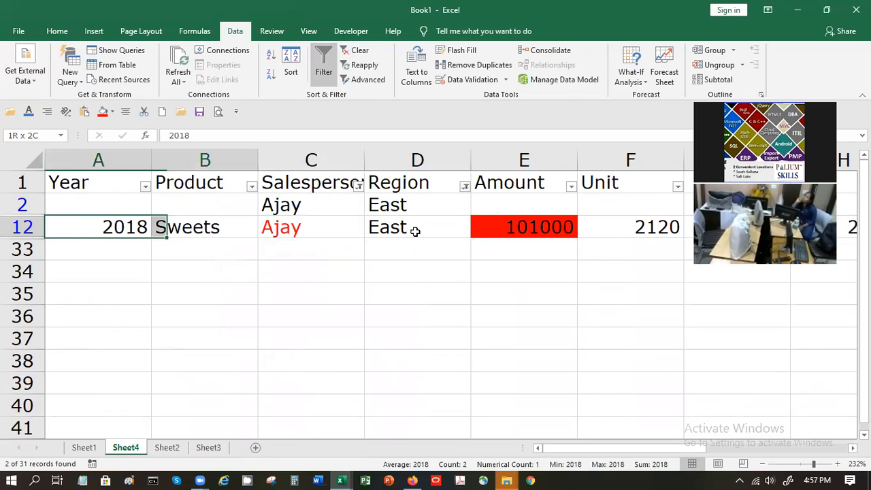
{"action": "key", "text": "shift+Right"}
{"action": "key", "text": "shift+Right"}
{"action": "key", "text": "shift+Right"}
{"action": "key", "text": "shift+Right"}
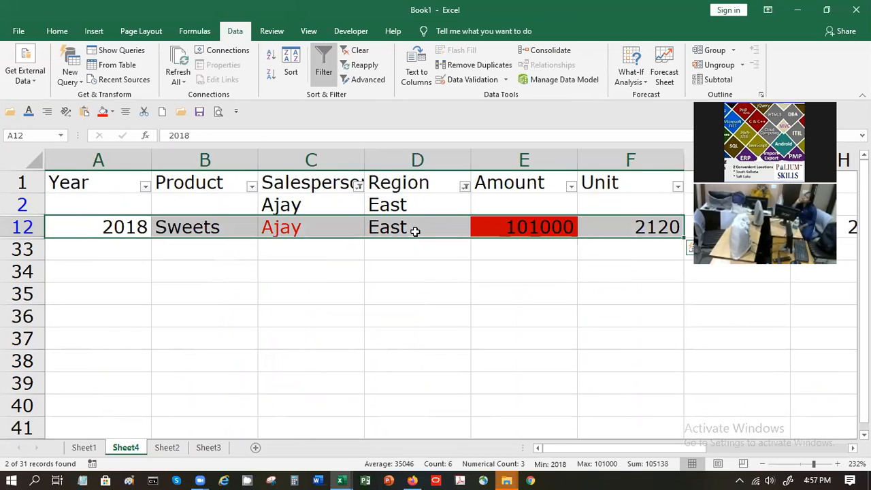
{"action": "key", "text": "ctrl+c"}
Look for an empty area beyond the extracted records where the copied record could be pasted
{"action": "key", "text": "Right"}
{"action": "key", "text": "Right"}
{"action": "key", "text": "Right"}
{"action": "key", "text": "Right"}
{"action": "key", "text": "Right"}
{"action": "key", "text": "Right"}
{"action": "key", "text": "Right"}
{"action": "key", "text": "Right"}
{"action": "key", "text": "Right"}
{"action": "key", "text": "Right"}
{"action": "key", "text": "Right"}
{"action": "key", "text": "Right"}
{"action": "key", "text": "Right"}
{"action": "key", "text": "Right"}
{"action": "key", "text": "Right"}
{"action": "key", "text": "Right"}
{"action": "key", "text": "Right"}
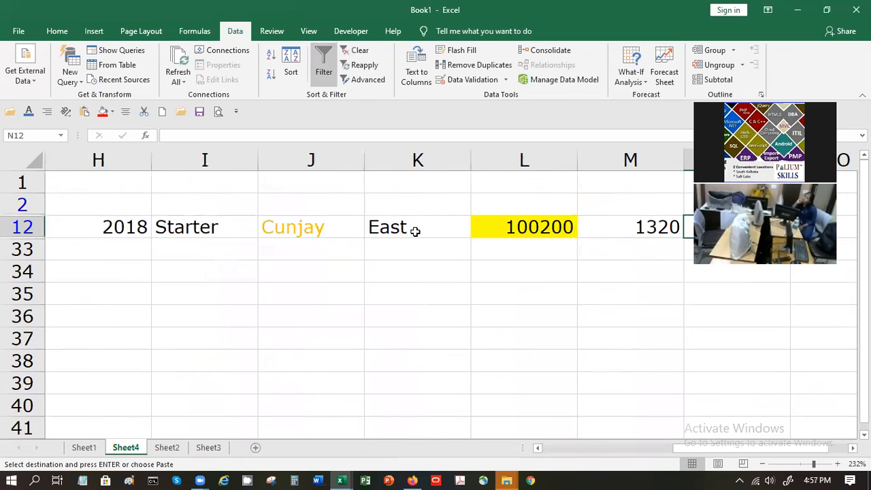
{"action": "key", "text": "Down"}
{"action": "key", "text": "Down"}
{"action": "key", "text": "Down"}
{"action": "key", "text": "Down"}
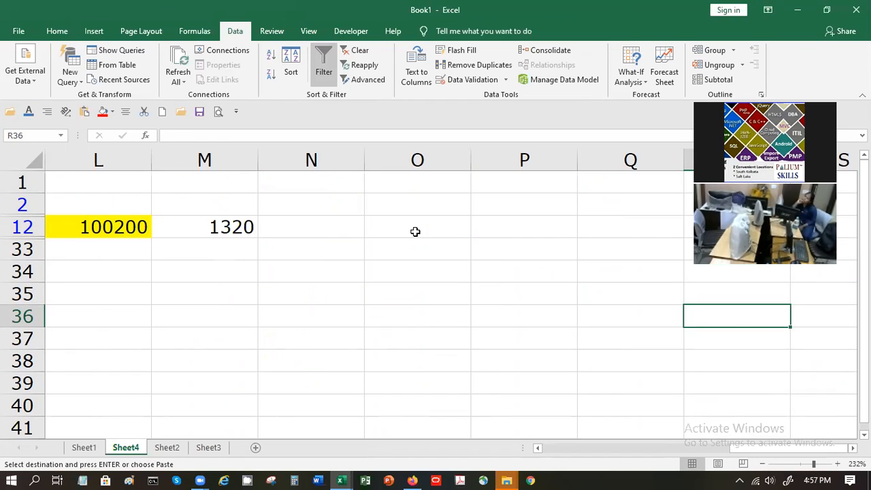
{"action": "scroll", "coordinate": [415, 232], "scroll_direction": "up", "scroll_amount": 1}
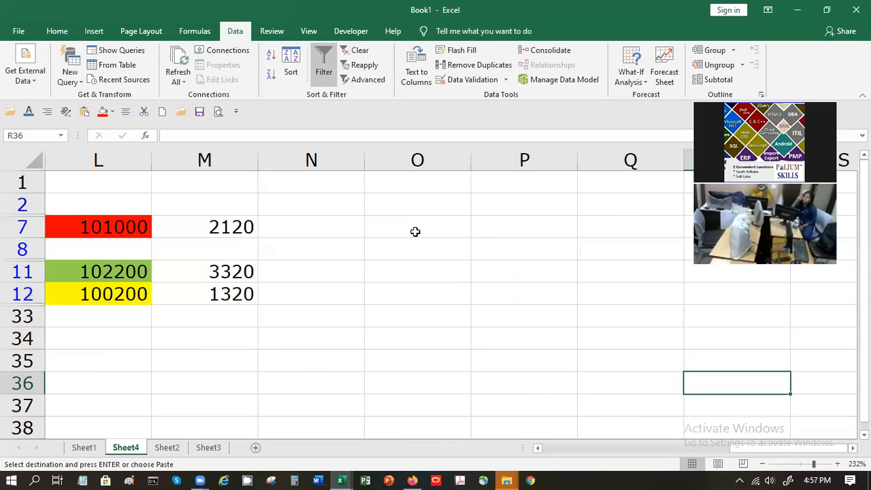
{"action": "scroll", "coordinate": [415, 231], "scroll_direction": "down", "scroll_amount": 1}
{"action": "key", "text": "Left"}
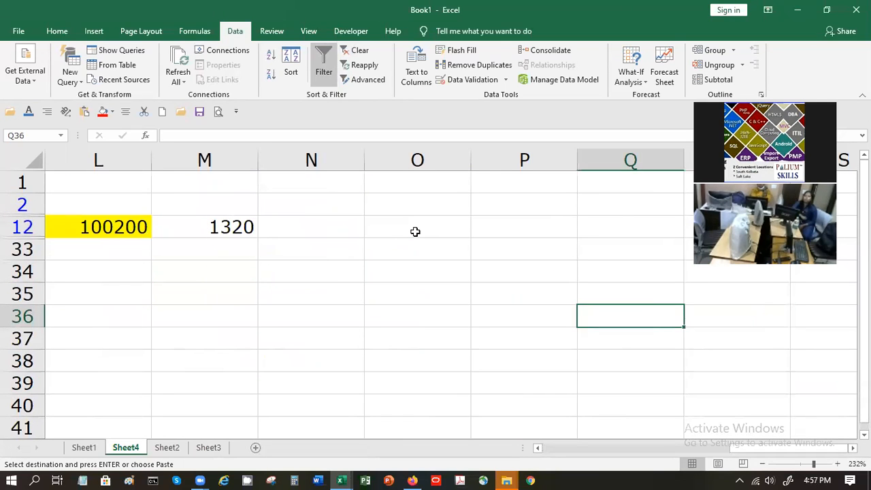
Copy the visible rows of A1:F12, including the header and criteria rows
{"action": "key", "text": "Home"}
{"action": "key", "text": "Up"}
{"action": "key", "text": "Up"}
{"action": "key", "text": "Up"}
{"action": "key", "text": "Up"}
{"action": "key", "text": "Up"}
{"action": "key", "text": "Up"}
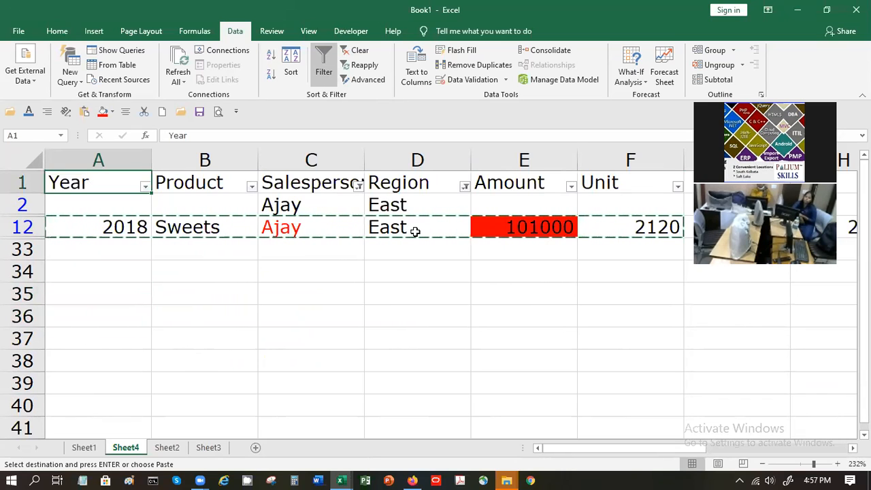
{"action": "key", "text": "shift+Right"}
{"action": "key", "text": "shift+Right"}
{"action": "key", "text": "shift+Right"}
{"action": "key", "text": "shift+Right"}
{"action": "key", "text": "shift+Right"}
{"action": "key", "text": "shift+Down"}
{"action": "key", "text": "shift+Down"}
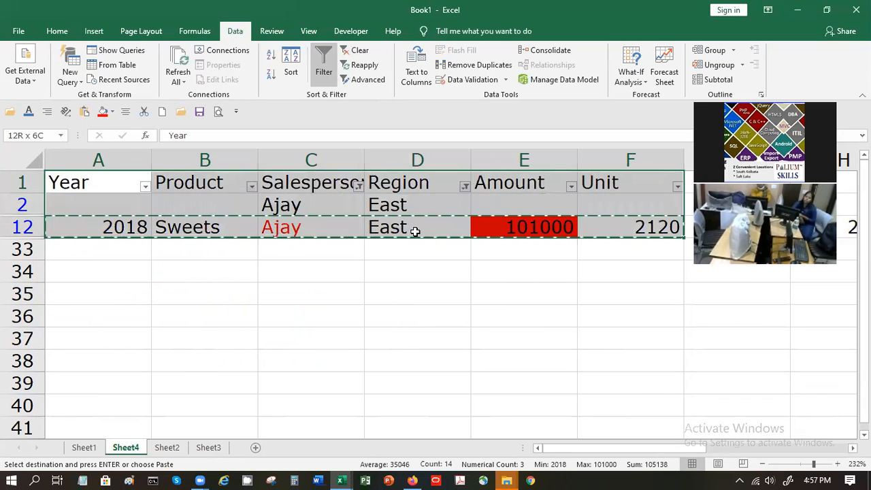
Look for empty cells around N39 as a possible destination for the copied header and record
{"action": "key", "text": "Down"}
{"action": "key", "text": "Down"}
{"action": "key", "text": "Down"}
{"action": "key", "text": "Down"}
{"action": "key", "text": "Down"}
{"action": "key", "text": "Down"}
{"action": "key", "text": "Down"}
{"action": "key", "text": "Down"}
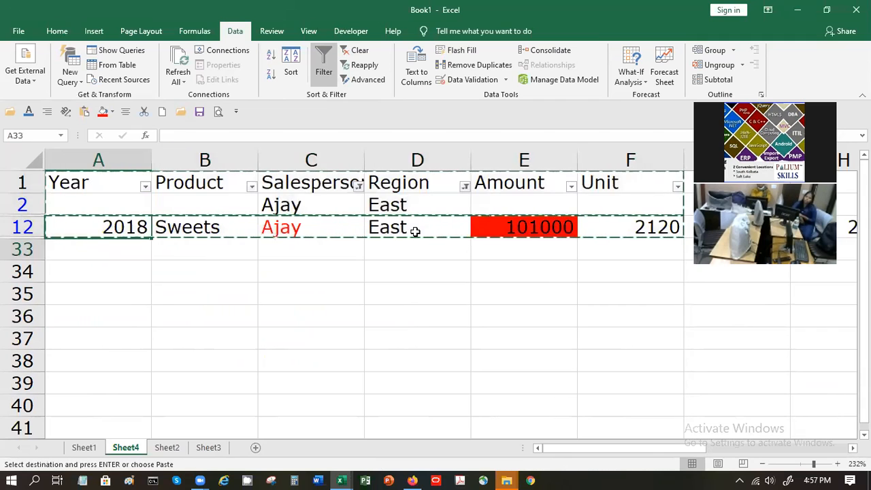
{"action": "key", "text": "Right"}
{"action": "key", "text": "Right"}
{"action": "key", "text": "Right"}
{"action": "key", "text": "Right"}
{"action": "key", "text": "Right"}
{"action": "key", "text": "Right"}
{"action": "key", "text": "Right"}
{"action": "key", "text": "Right"}
{"action": "key", "text": "Right"}
{"action": "key", "text": "Right"}
{"action": "key", "text": "Right"}
{"action": "key", "text": "Right"}
{"action": "key", "text": "Right"}
{"action": "key", "text": "Down"}
{"action": "key", "text": "Down"}
{"action": "key", "text": "Down"}
{"action": "key", "text": "Down"}
{"action": "key", "text": "Down"}
{"action": "key", "text": "Down"}
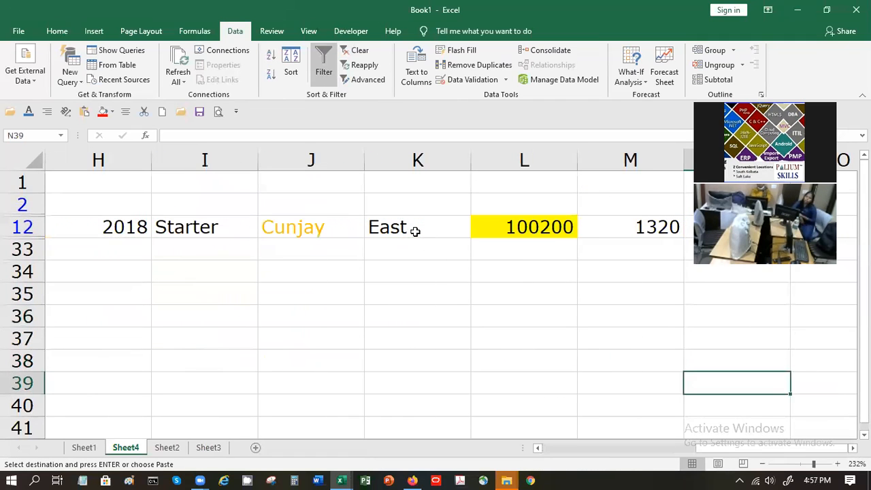
Cancel the pending copy without pasting it
{"action": "key", "text": "Left"}
{"action": "key", "text": "Left"}
{"action": "key", "text": "Left"}
{"action": "key", "text": "Left"}
{"action": "key", "text": "Left"}
{"action": "key", "text": "Left"}
{"action": "key", "text": "Left"}
{"action": "key", "text": "Left"}
{"action": "key", "text": "Left"}
{"action": "key", "text": "Left"}
{"action": "key", "text": "Right"}
{"action": "key", "text": "Left"}
{"action": "key", "text": "Escape"}
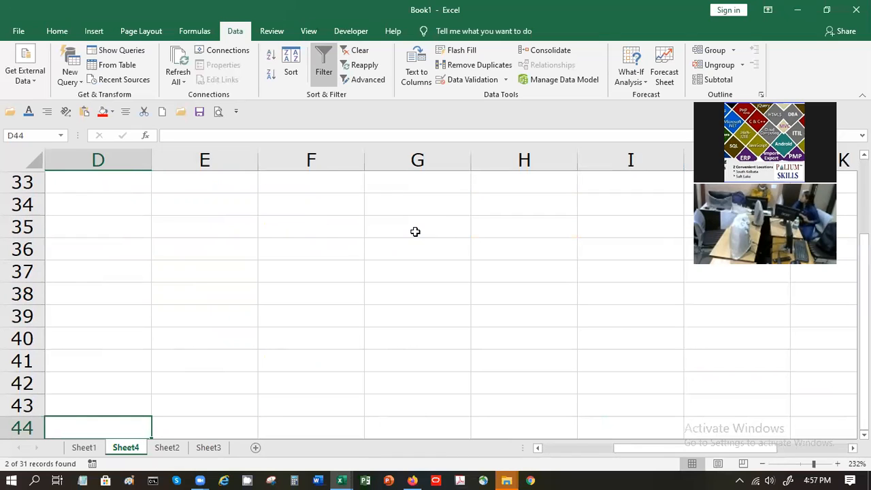